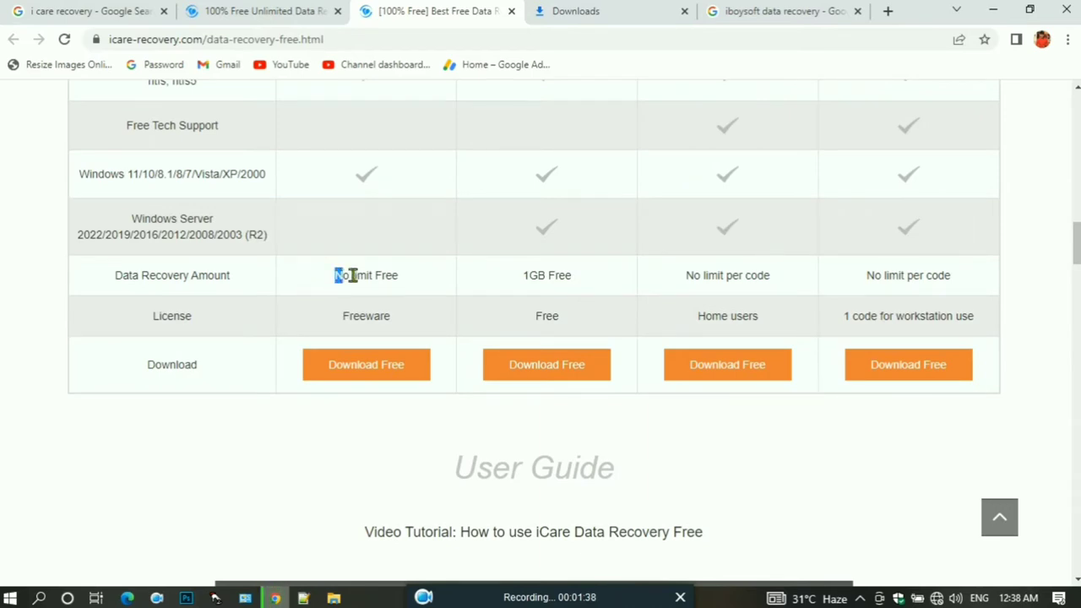
Step: Compare the Data Recovery Amount entries of the free and paid editions in the comparison table
mouse_move(353, 275)
mouse_down()
mouse_move(394, 278)
mouse_move(358, 275)
mouse_move(369, 277)
mouse_up()
click(381, 275)
drag(524, 275, 581, 283)
click(557, 314)
drag(686, 275, 887, 274)
click(888, 274)
drag(719, 277, 820, 282)
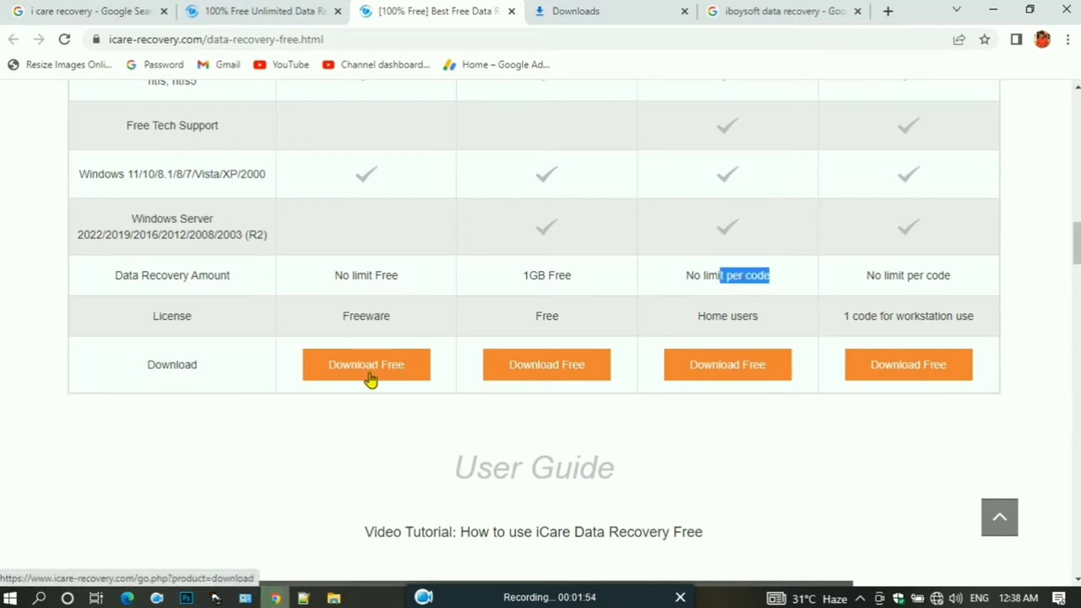
Step: Download the portable iCare Data Recovery freeware and show icarefree.zip in its download folder
scroll(279, 380, up, 15)
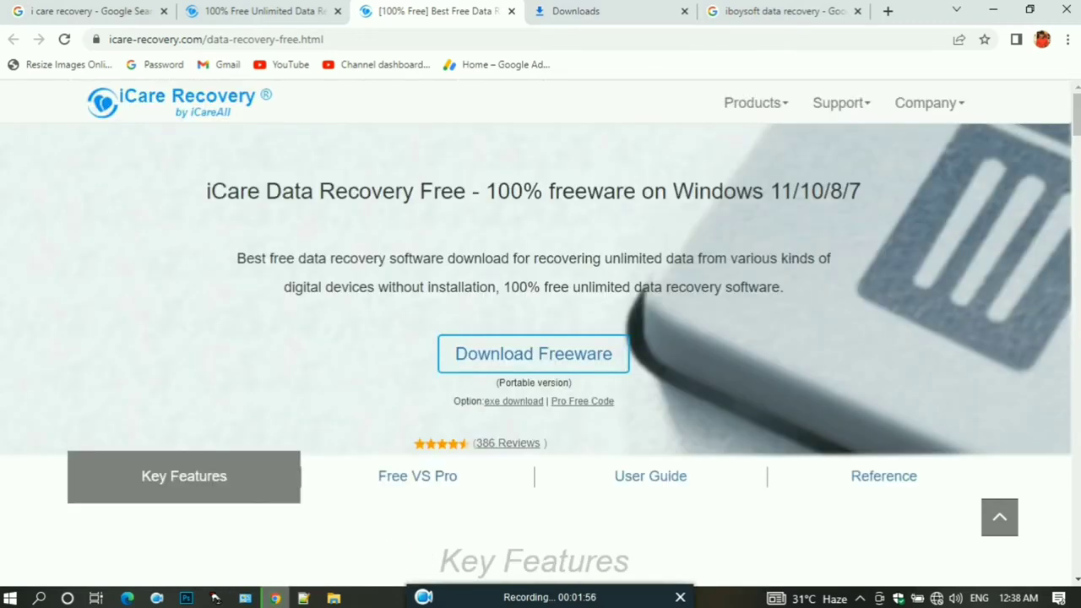
click(492, 364)
click(558, 11)
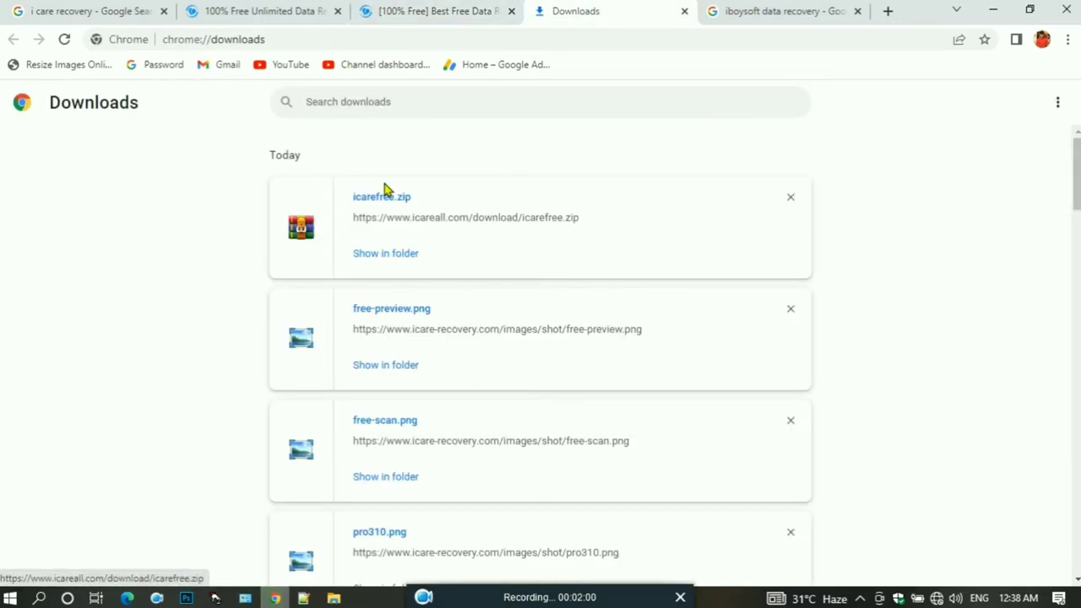
click(398, 255)
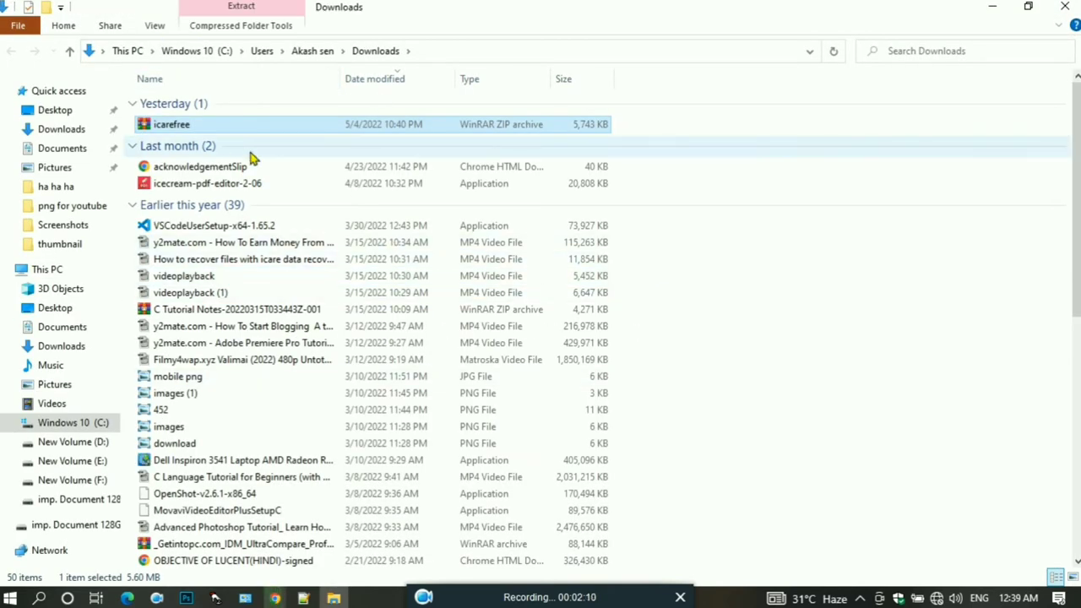
Step: Extract the icarefree archive into the current Downloads folder
double_click(170, 125)
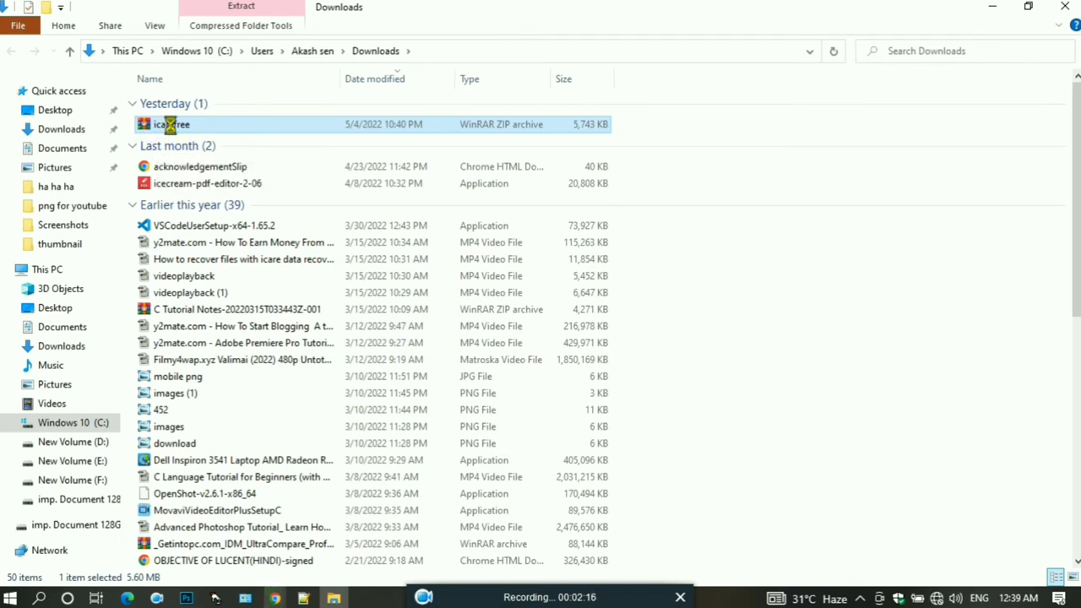
right_click(170, 125)
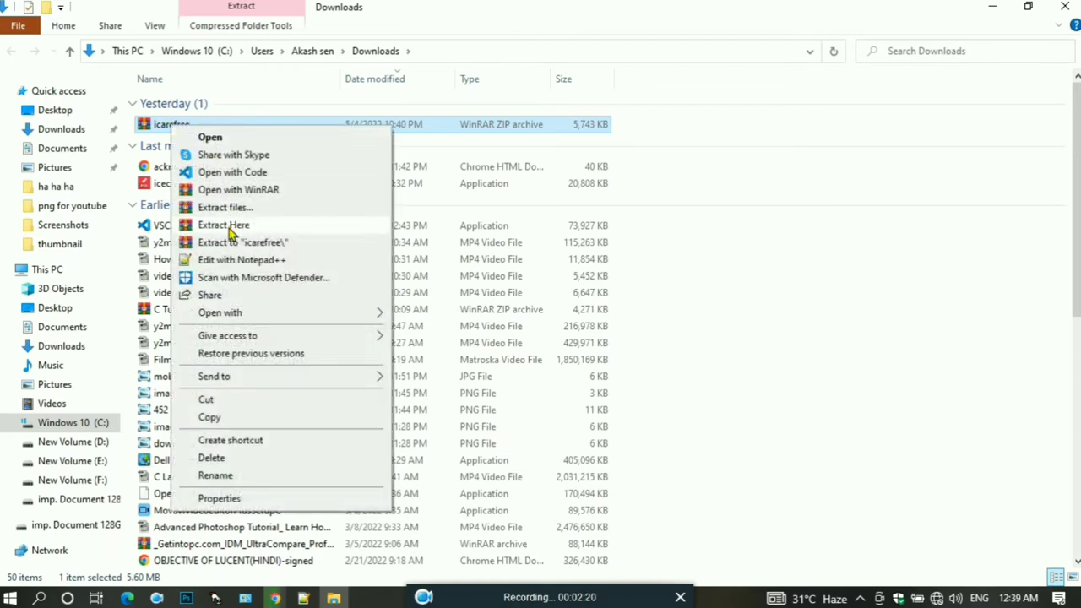
click(230, 226)
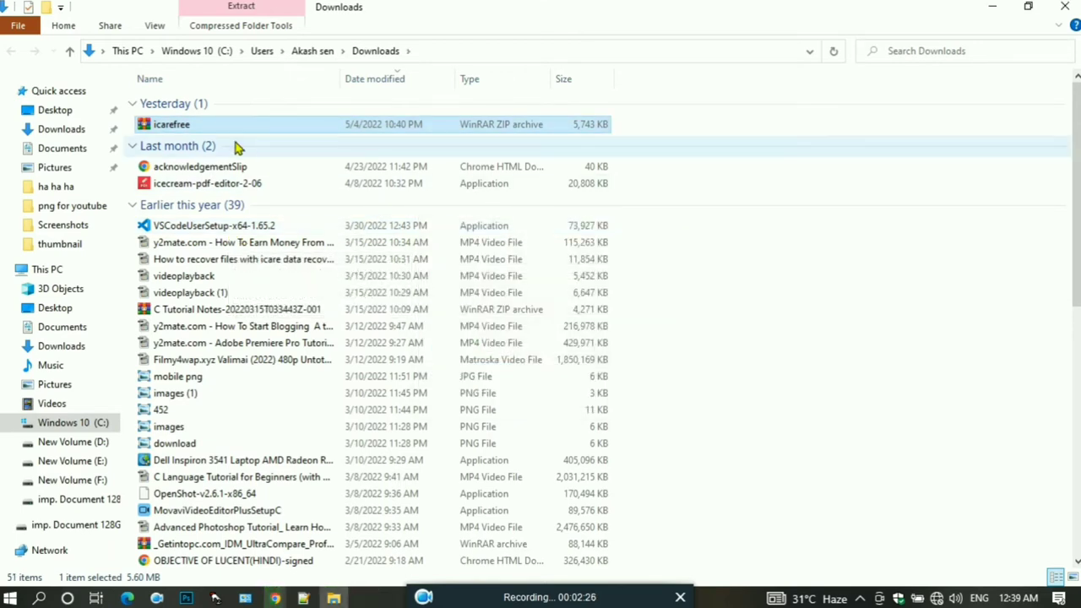
Step: Open the extracted icarefree folder and display its files as large thumbnails
scroll(591, 330, down, 8)
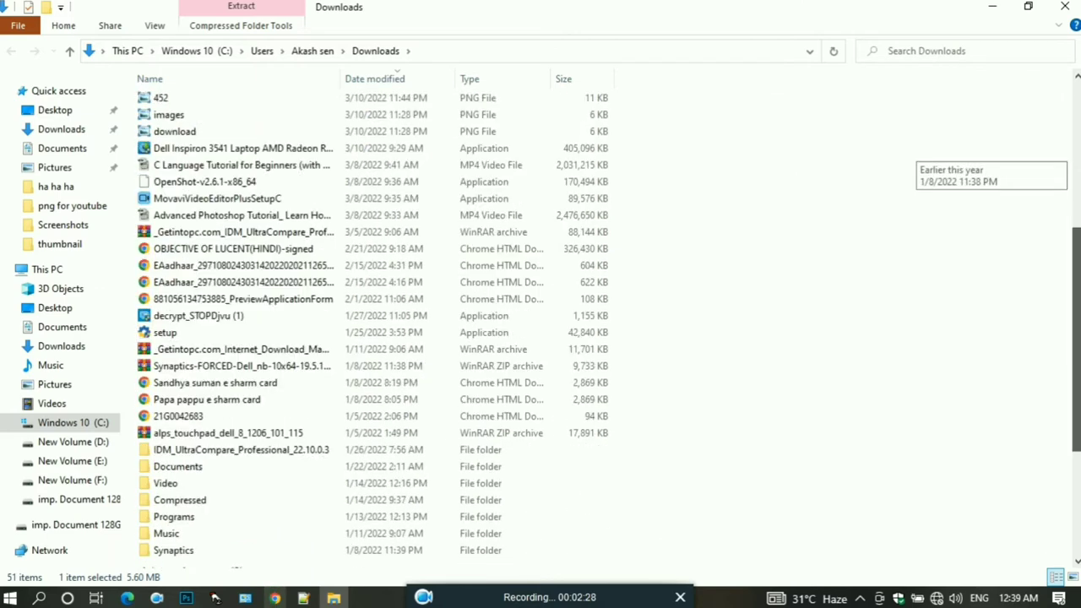
scroll(591, 329, down, 2)
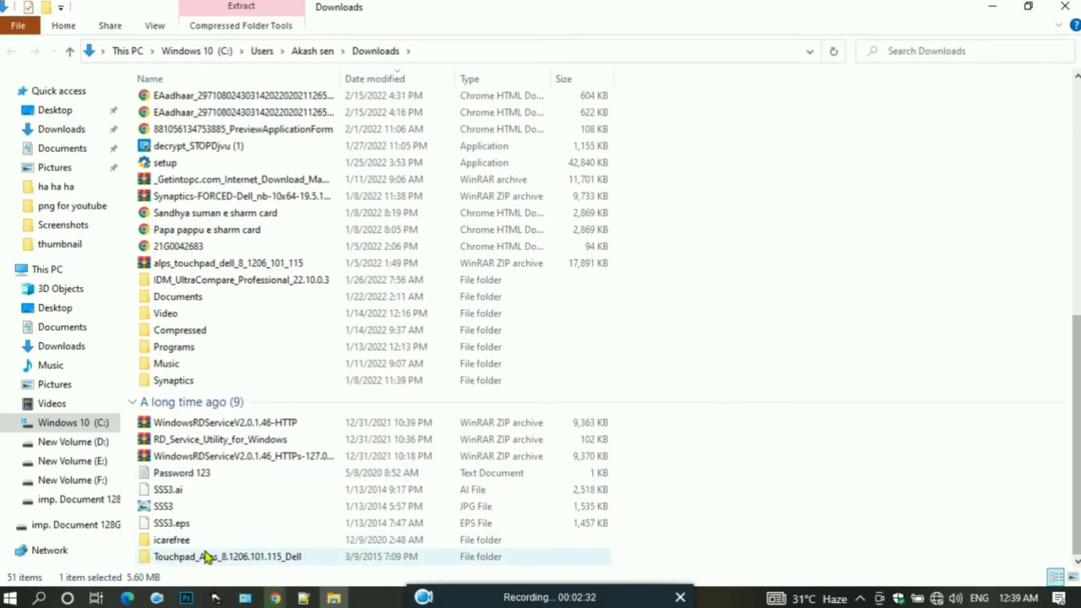
double_click(176, 545)
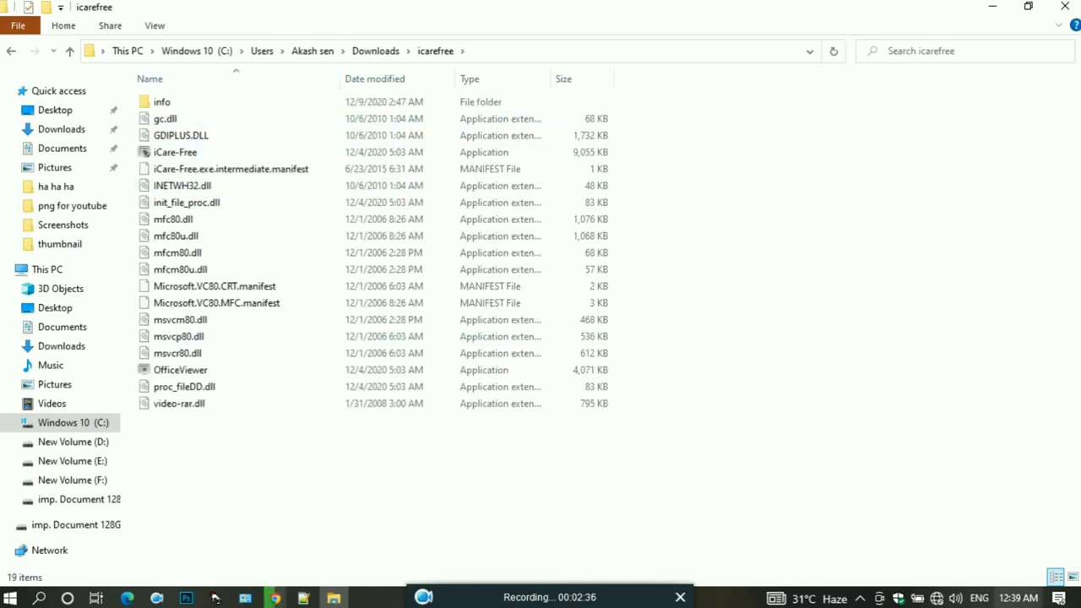
click(1073, 578)
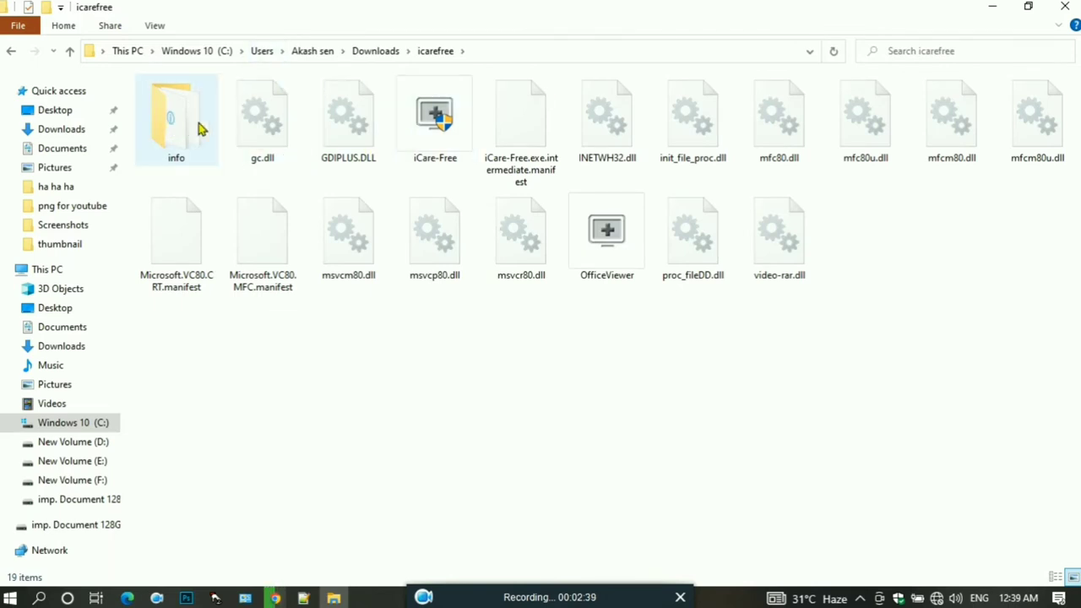
Step: Run the iCare-Free application as administrator
click(435, 134)
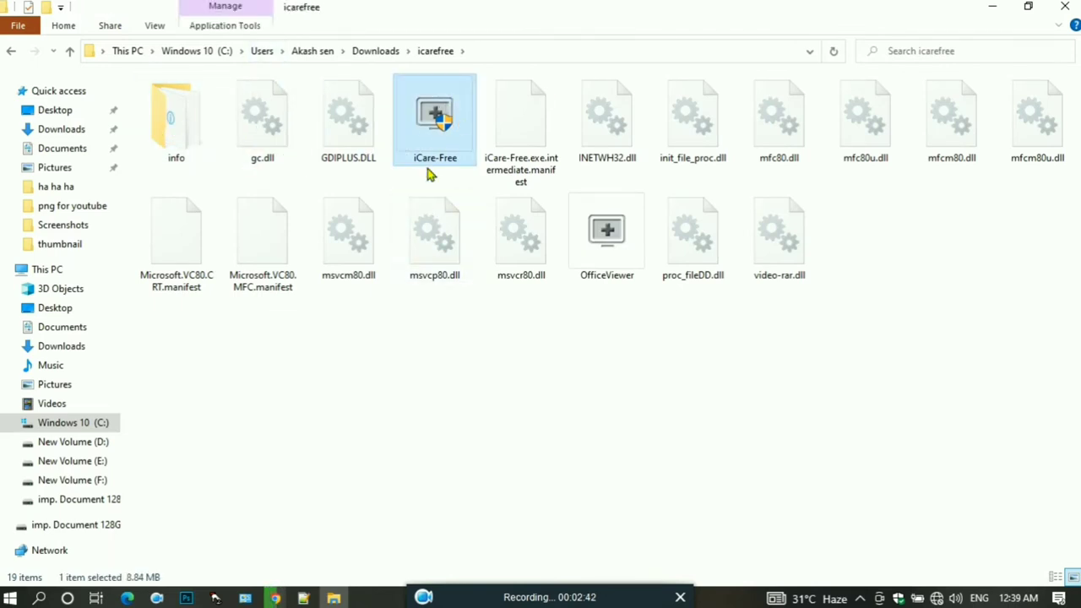
mouse_move(441, 159)
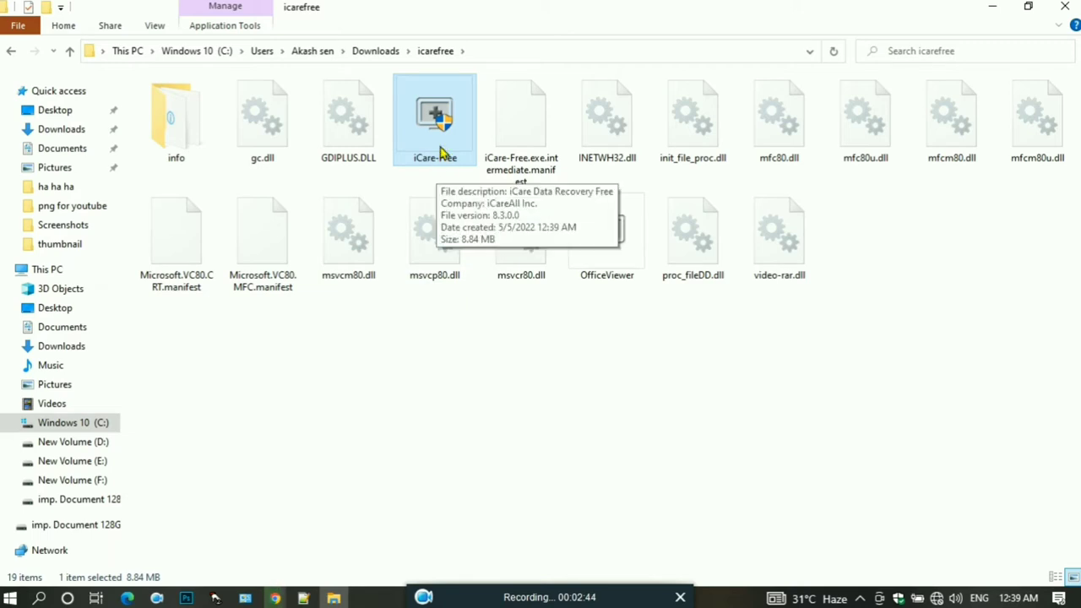
right_click(441, 152)
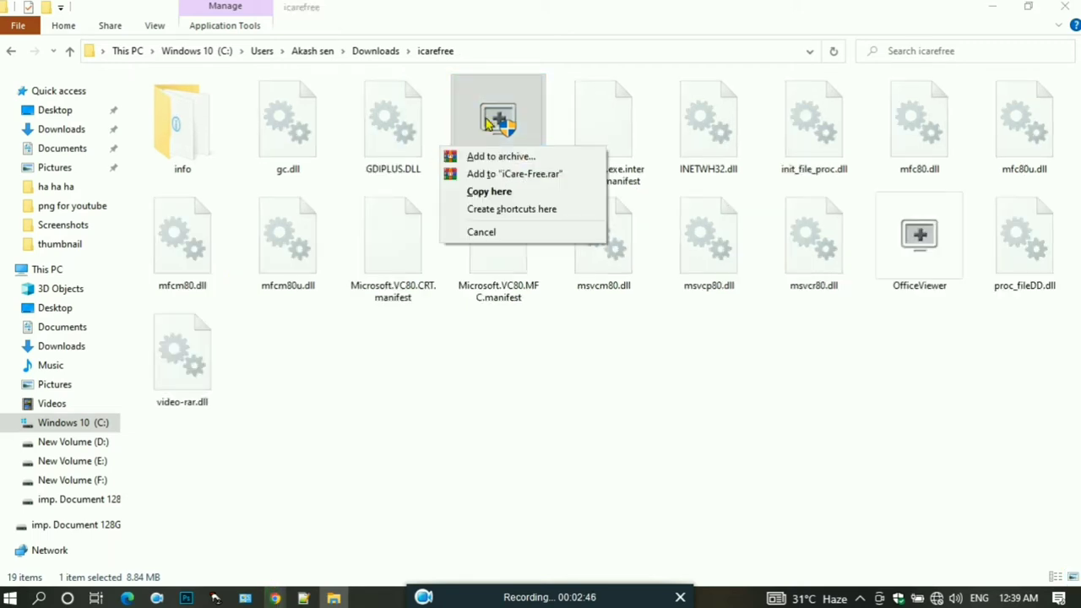
click(467, 467)
double_click(500, 128)
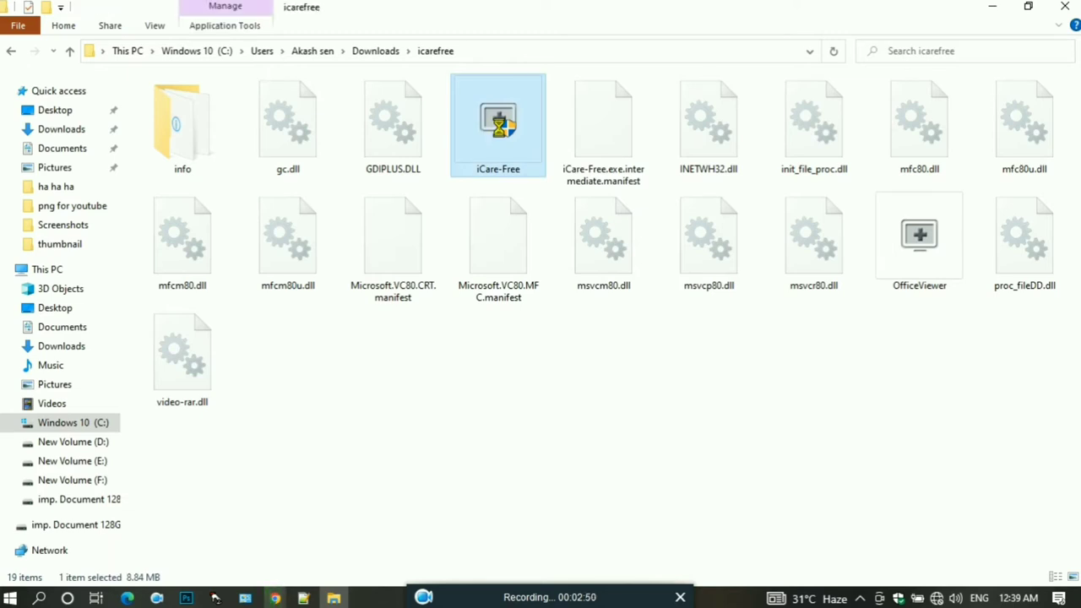
right_click(501, 128)
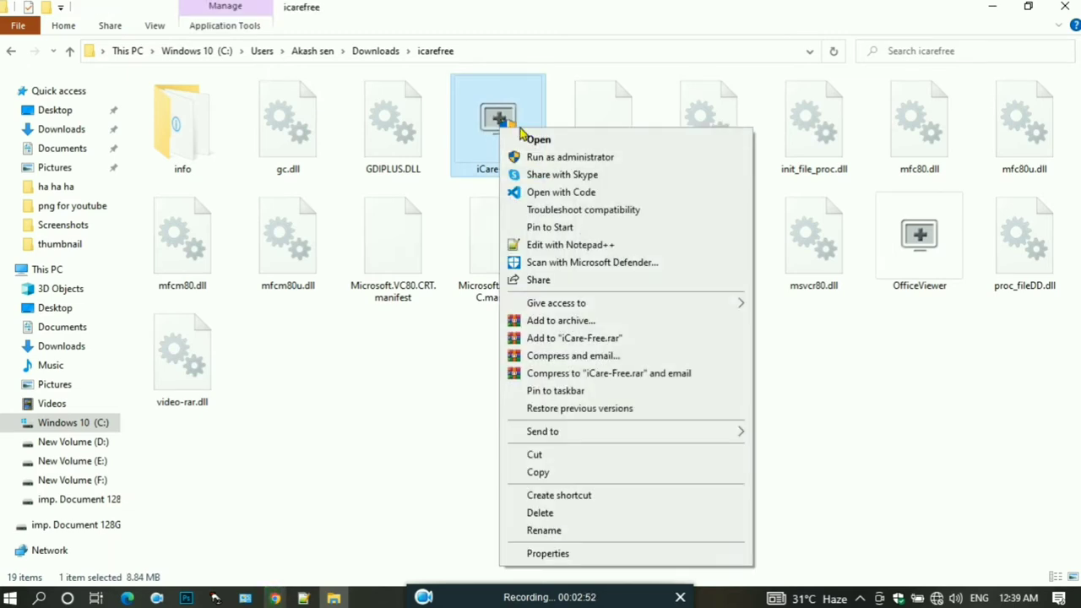
click(589, 159)
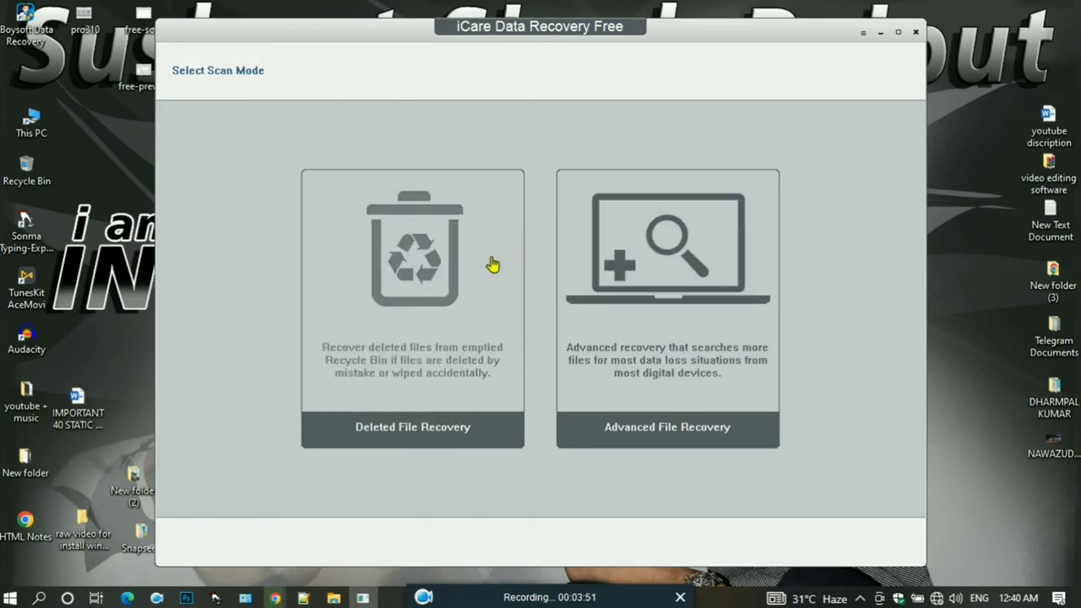
Step: Choose Advanced File Recovery as the scan mode in iCare Data Recovery Free
drag(777, 37, 754, 33)
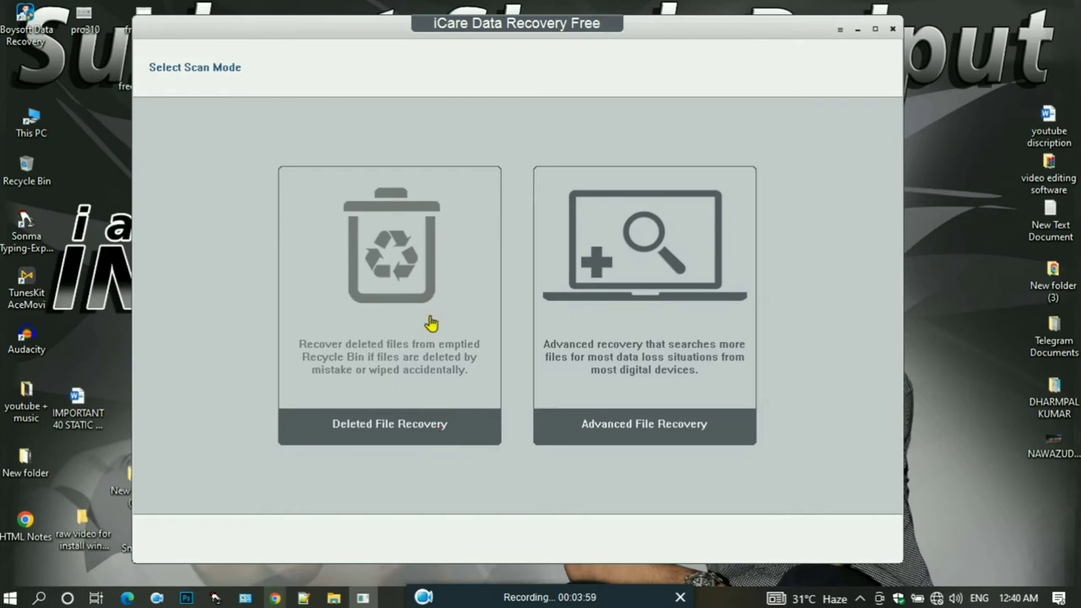
click(499, 438)
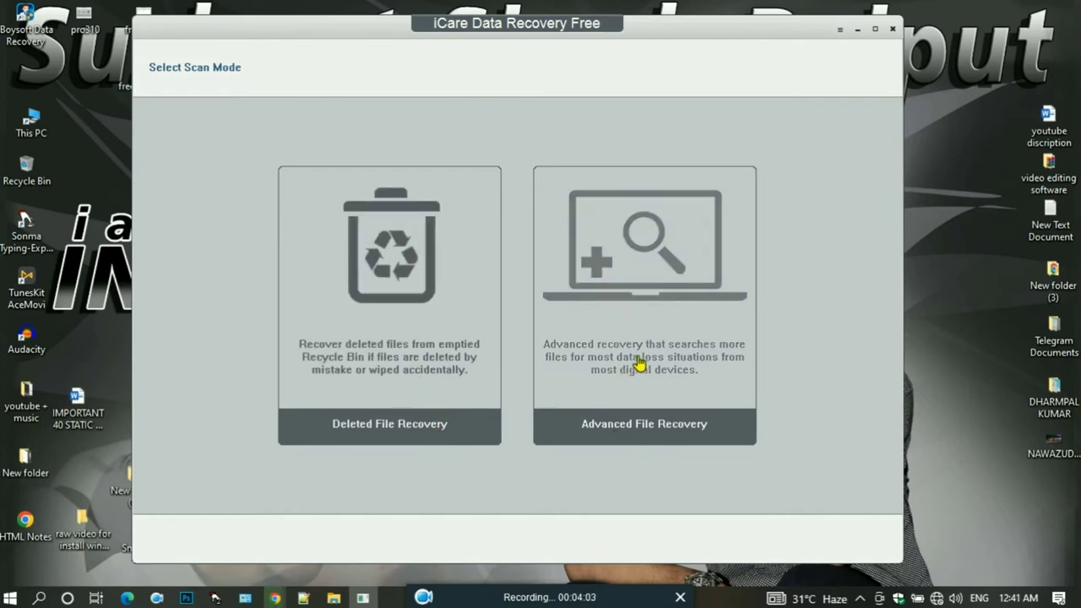
click(645, 292)
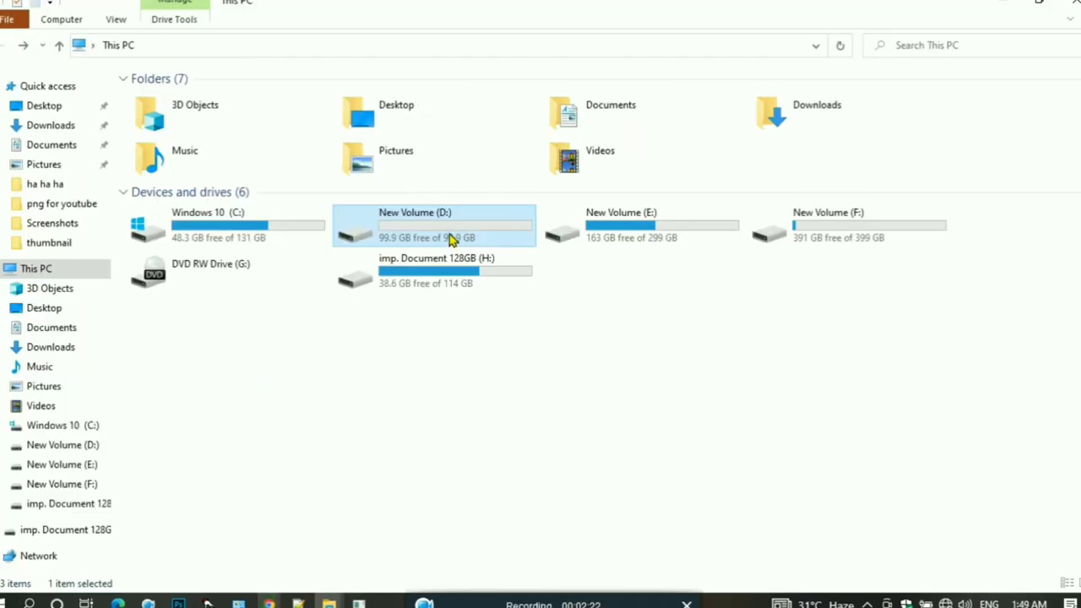
Step: Check the contents of the New Volume (D:) drive in File Explorer
double_click(458, 209)
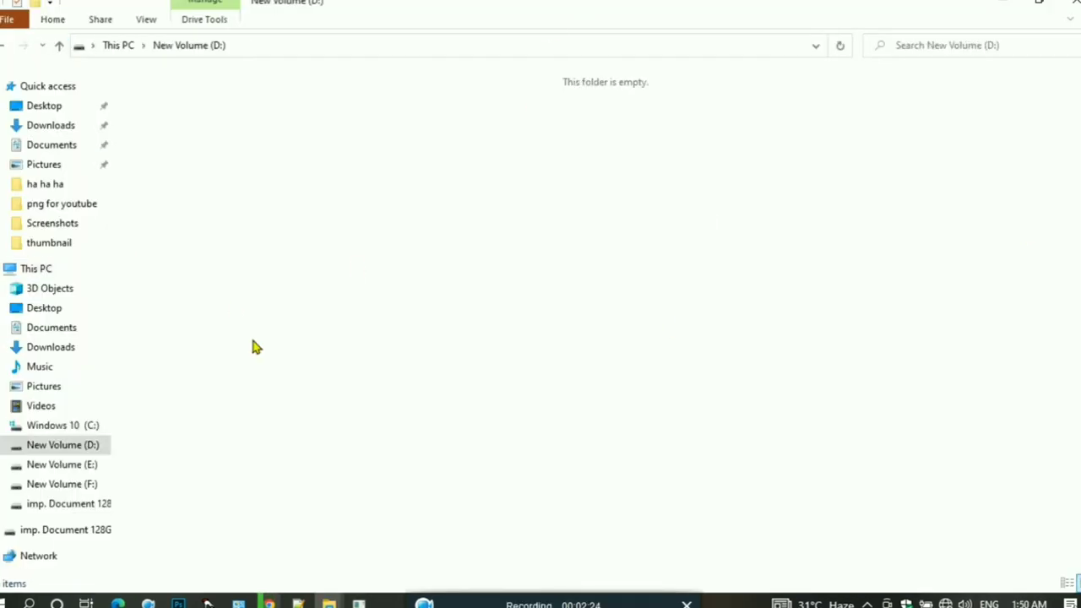
click(2, 48)
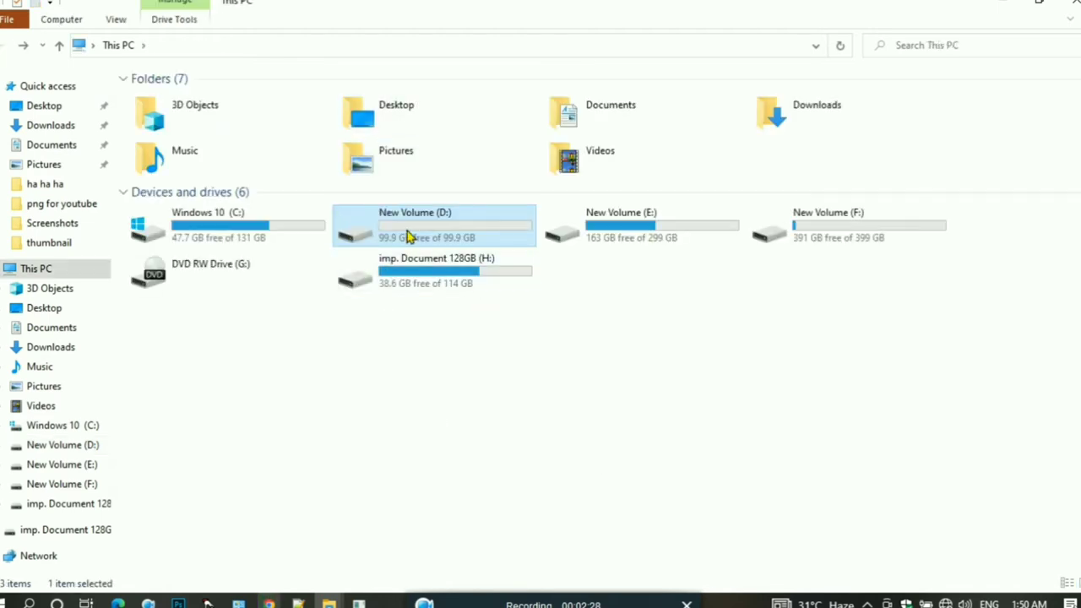
double_click(407, 236)
click(59, 45)
double_click(467, 234)
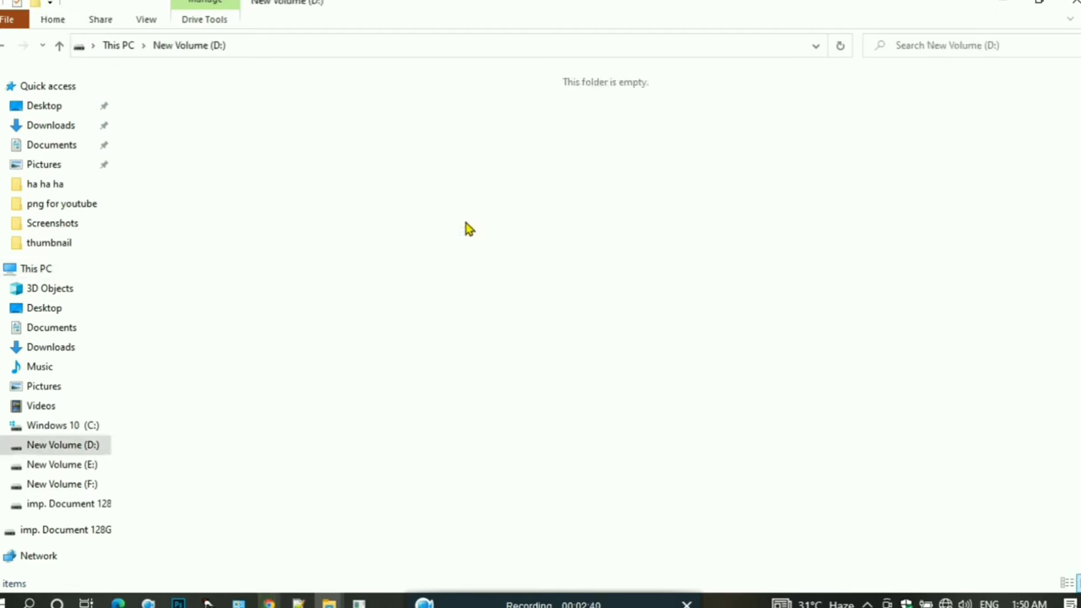
click(4, 46)
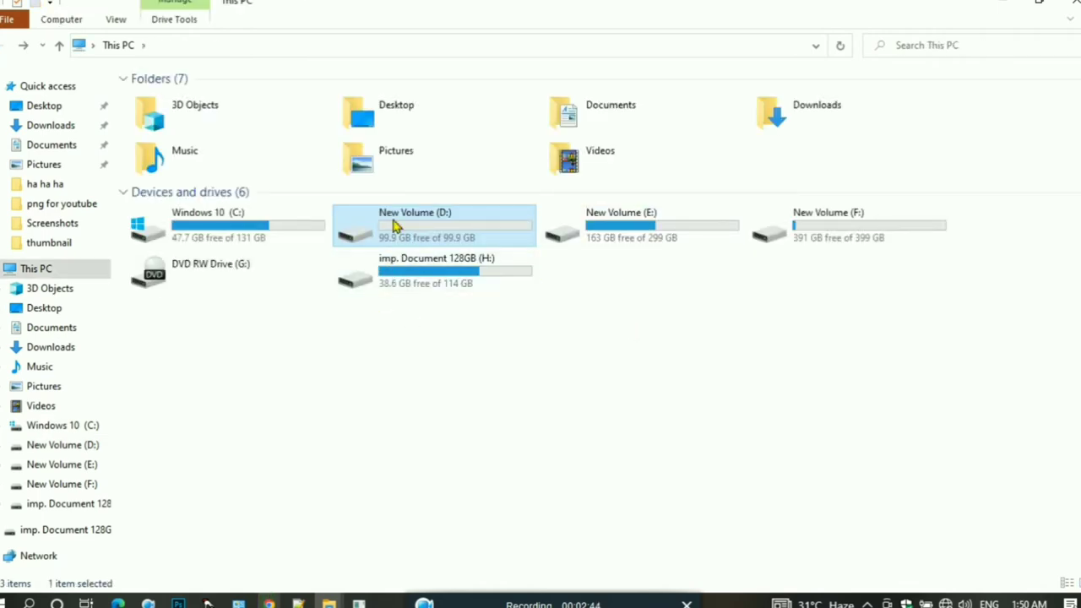
click(437, 218)
click(466, 234)
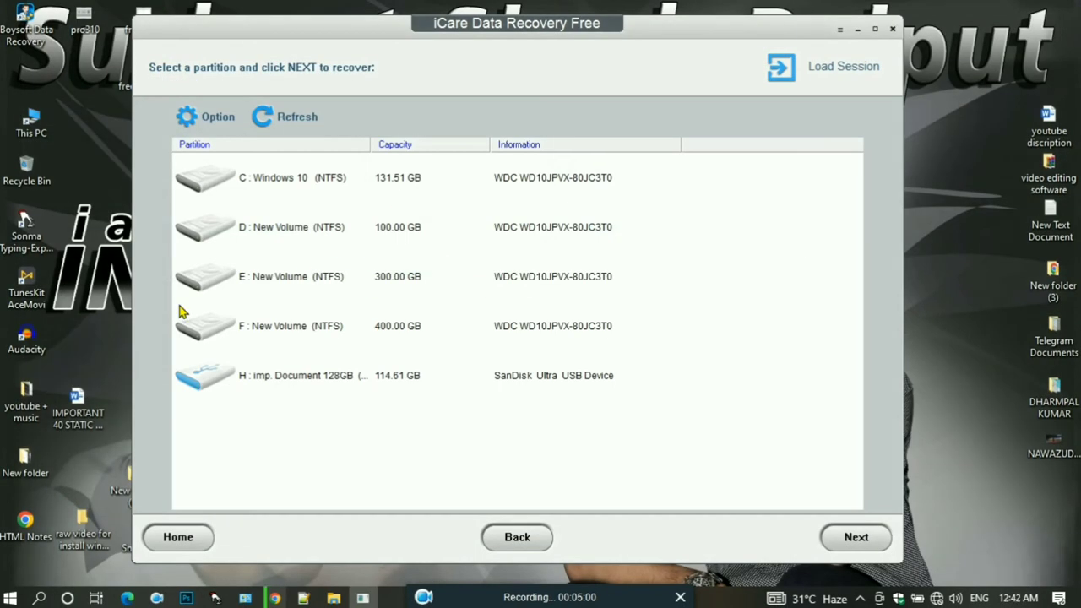
Step: Scan the D: New Volume (NTFS) partition for lost files in iCare Data Recovery Free
click(258, 239)
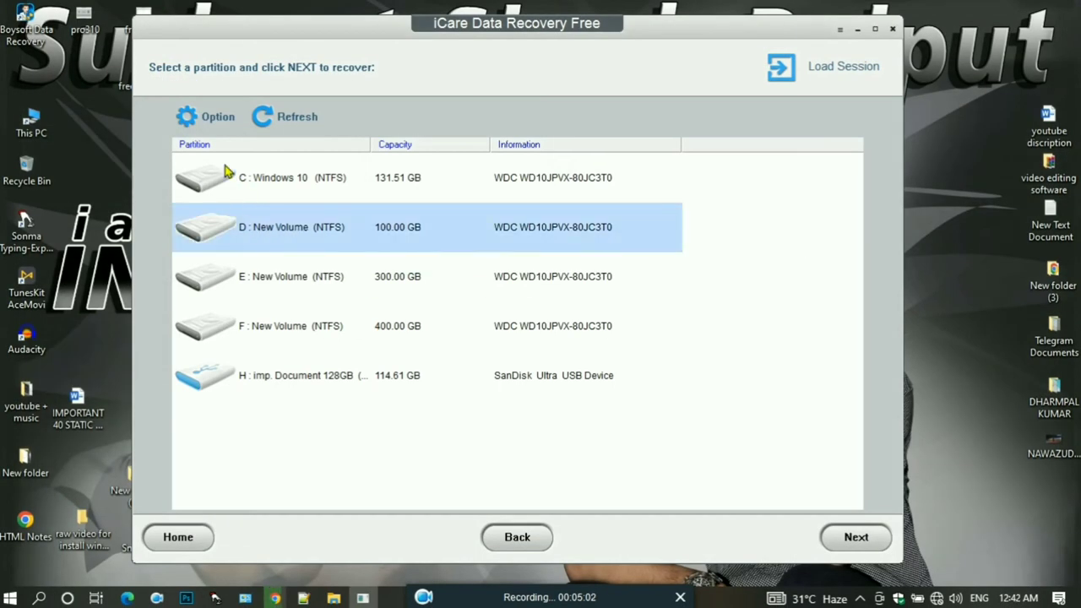
click(856, 541)
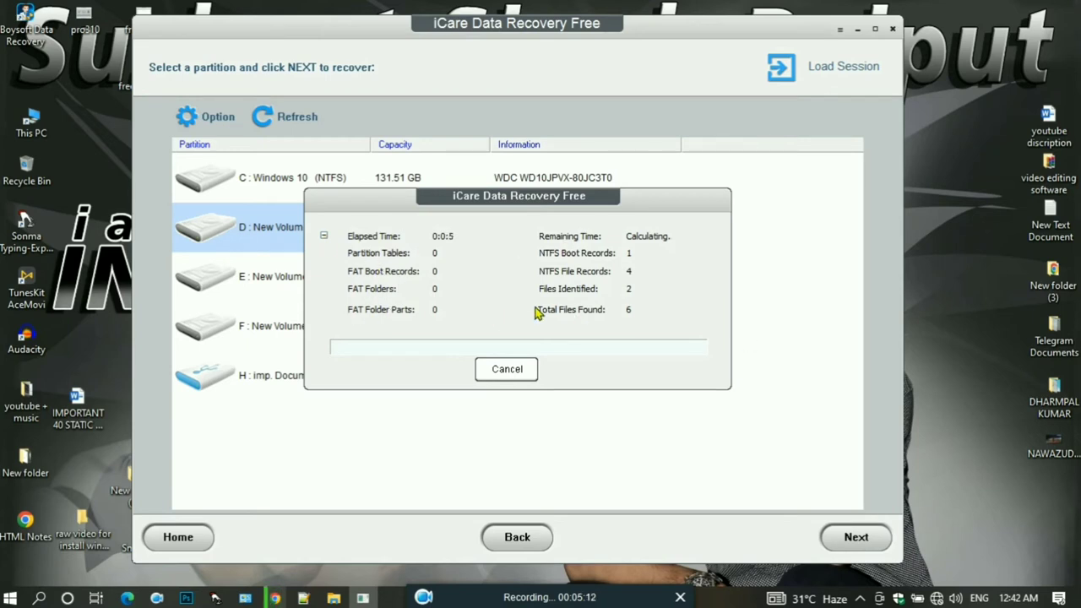
drag(520, 205, 519, 173)
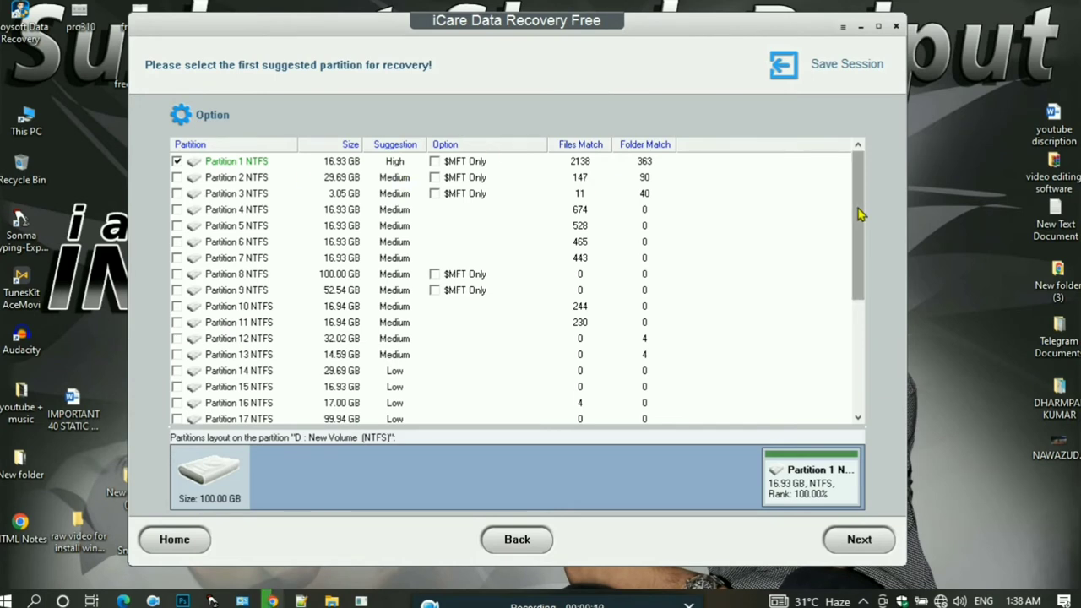
Step: Try adding Partition 2 NTFS and Partition 3 NTFS to the recovery selection, and clear both again
drag(859, 212, 864, 169)
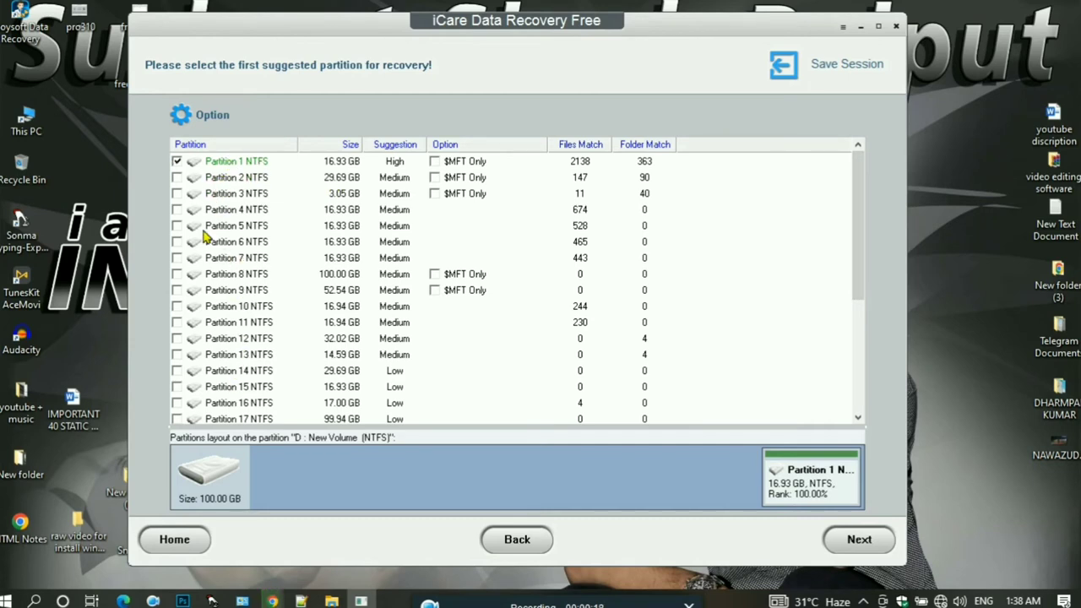
click(176, 179)
click(177, 193)
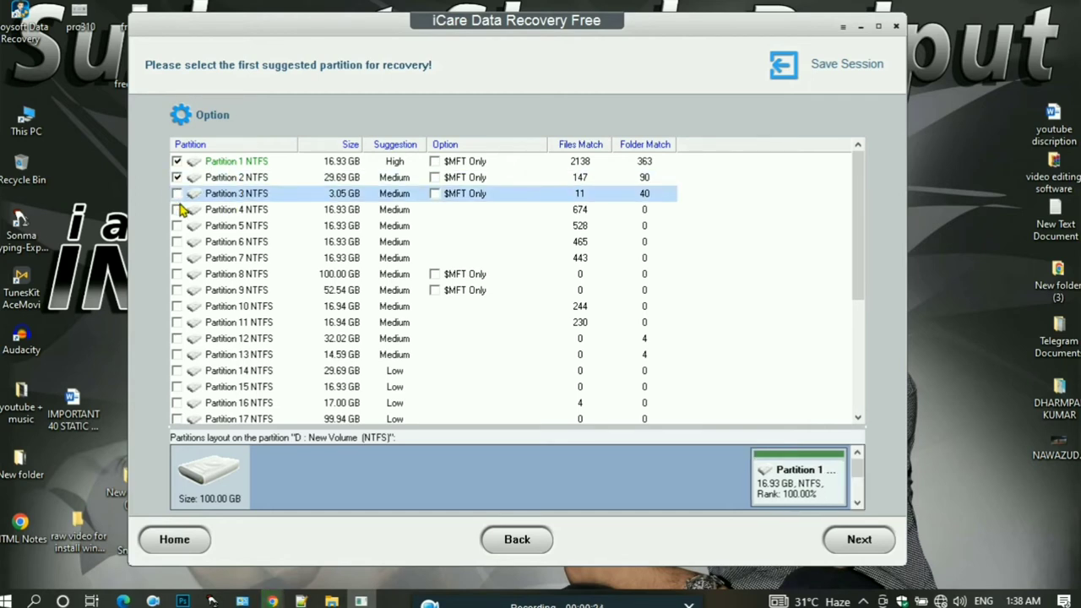
click(177, 194)
click(178, 179)
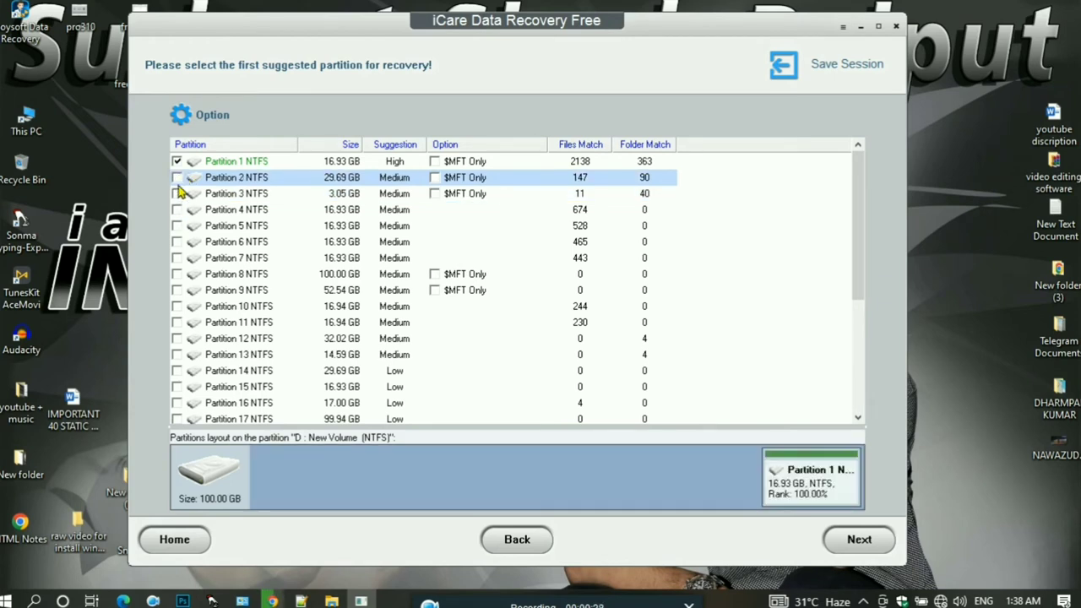
Step: Exclude Partition 1 NTFS from the recovery and include it again, and highlight the Partition 2 NTFS row
click(178, 161)
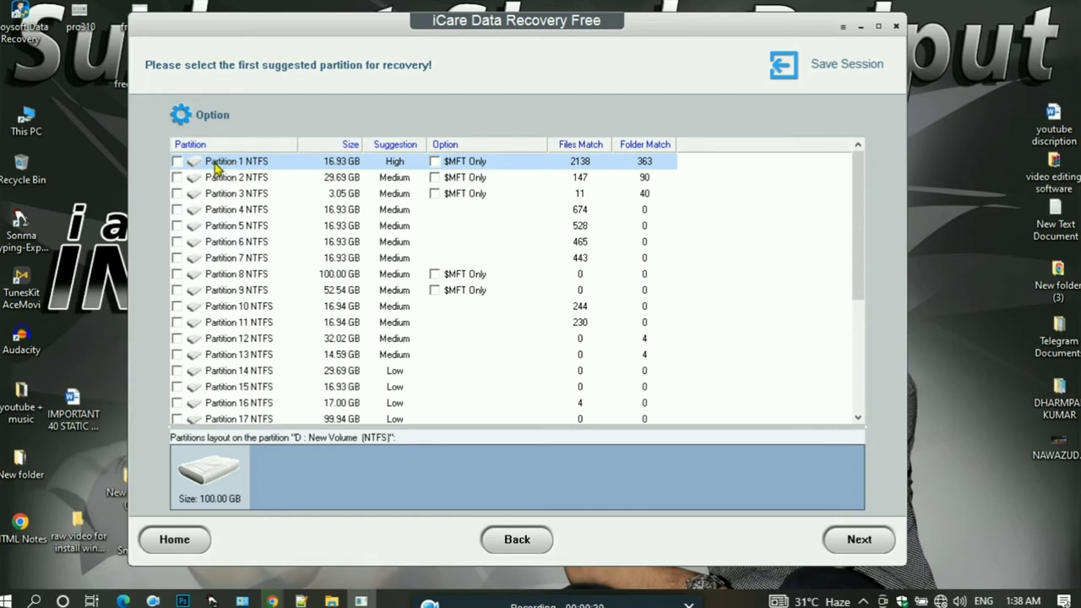
click(177, 161)
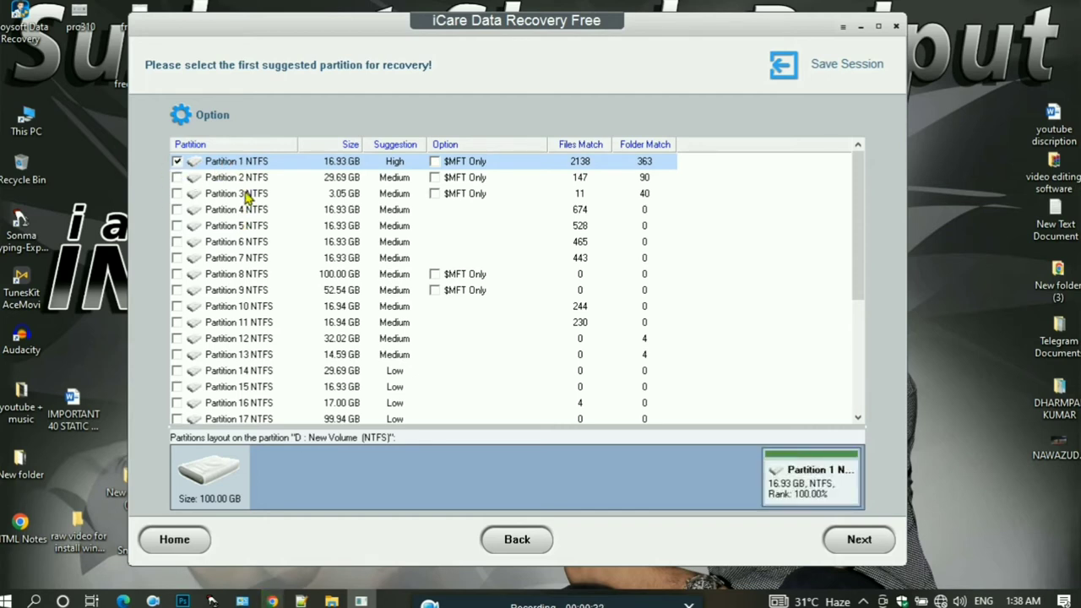
key(Down)
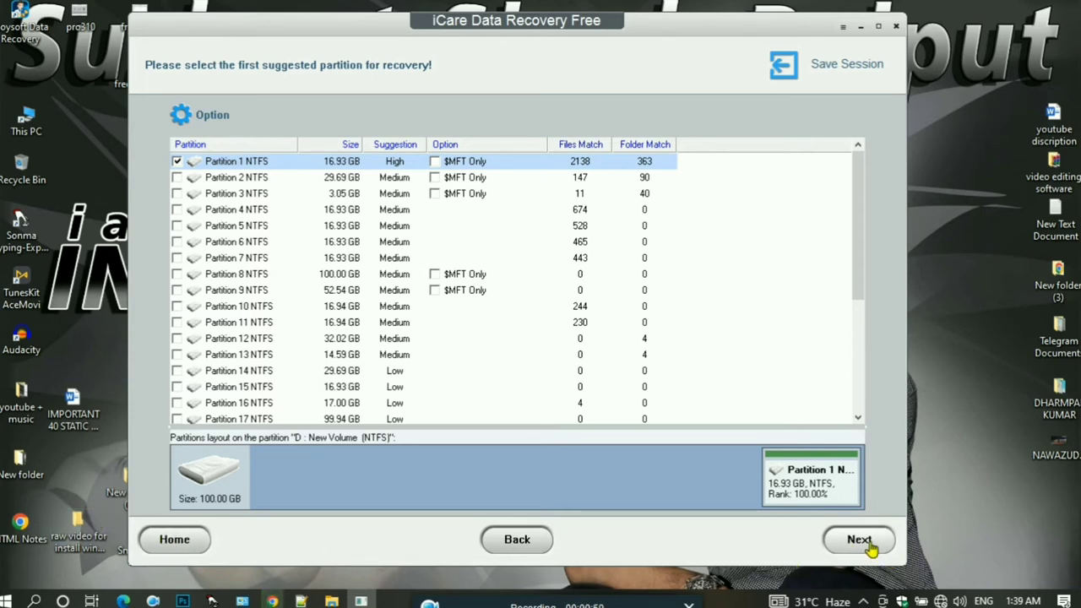
click(235, 179)
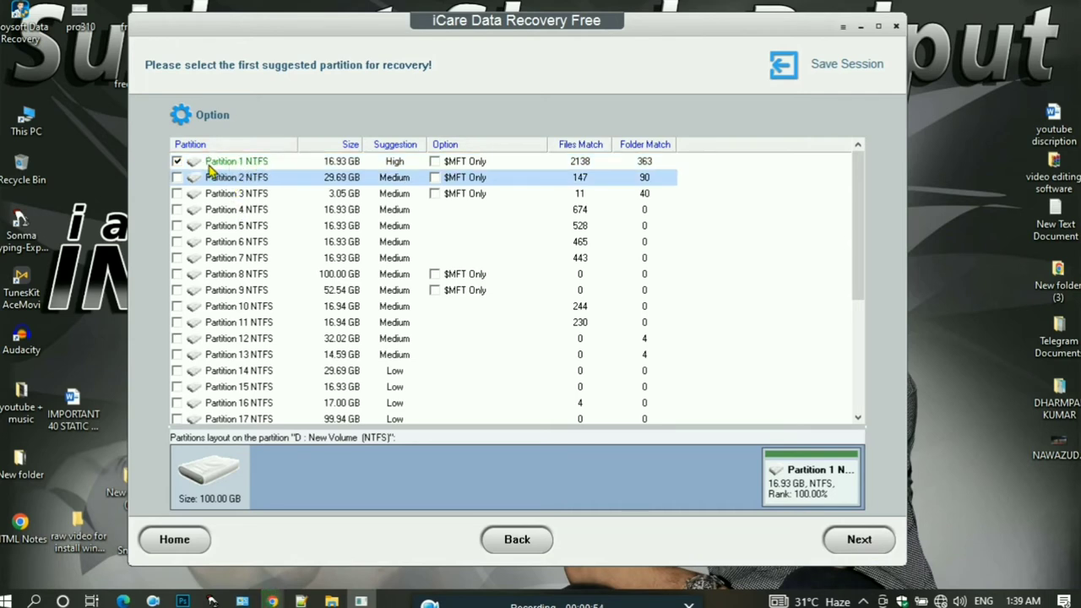
Step: Continue the recovery with Partition 1 NTFS and look through the list of folders found on it
click(850, 544)
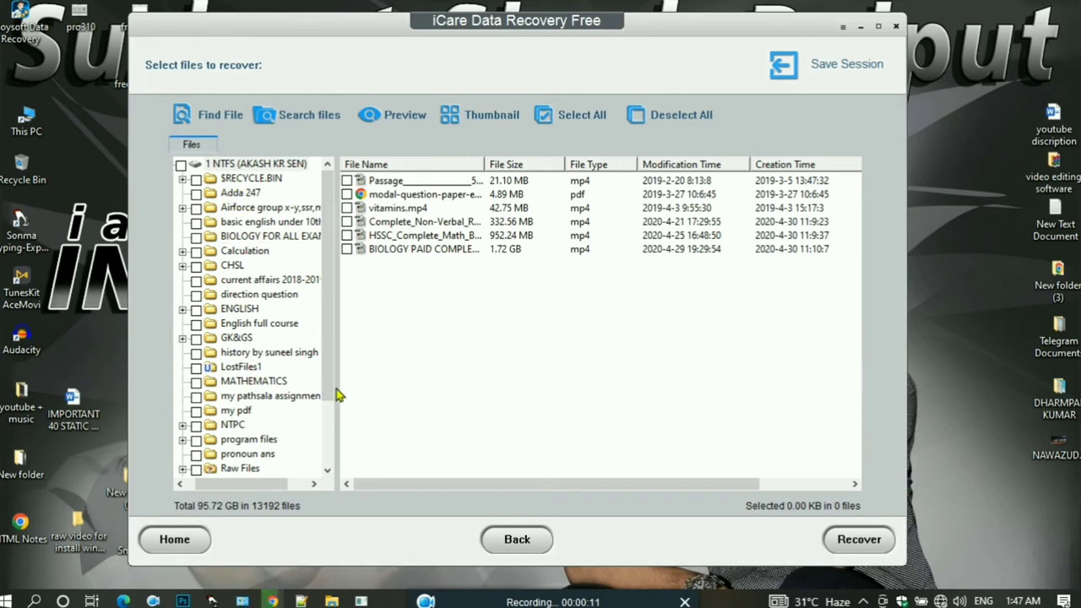
scroll(333, 293, down, 1)
scroll(333, 293, down, 1)
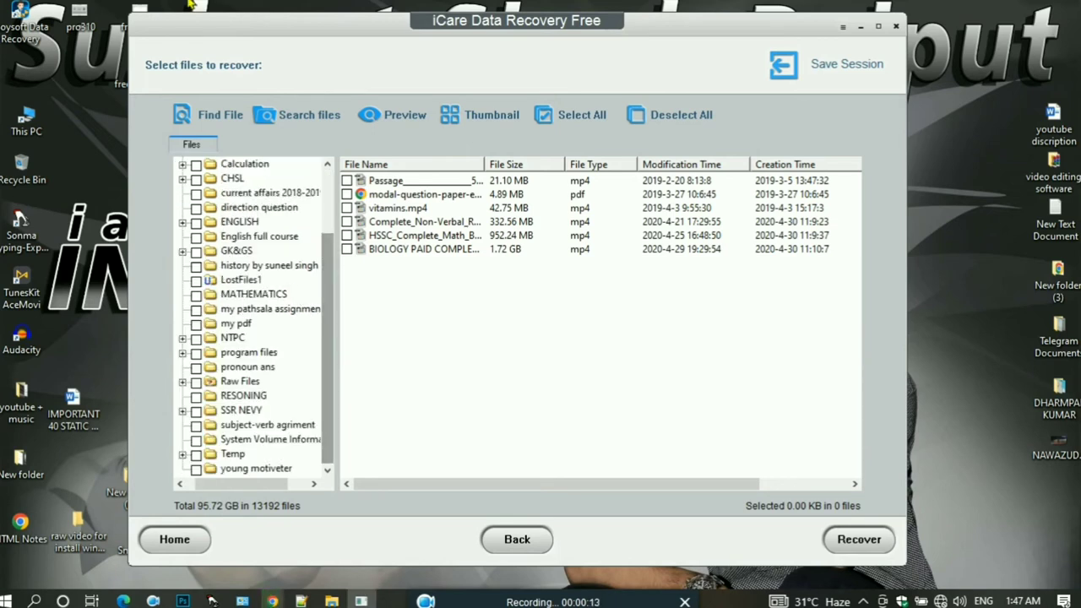
Step: Check the contents of the New Volume (D:) drive in File Explorer again and return to iCare Data Recovery Free
double_click(26, 118)
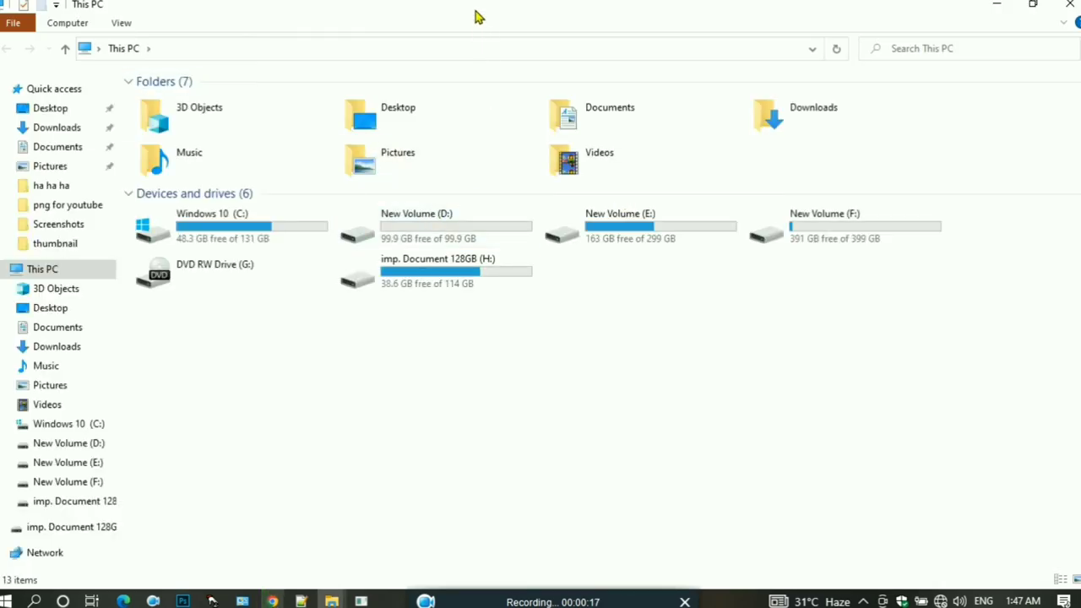
click(407, 226)
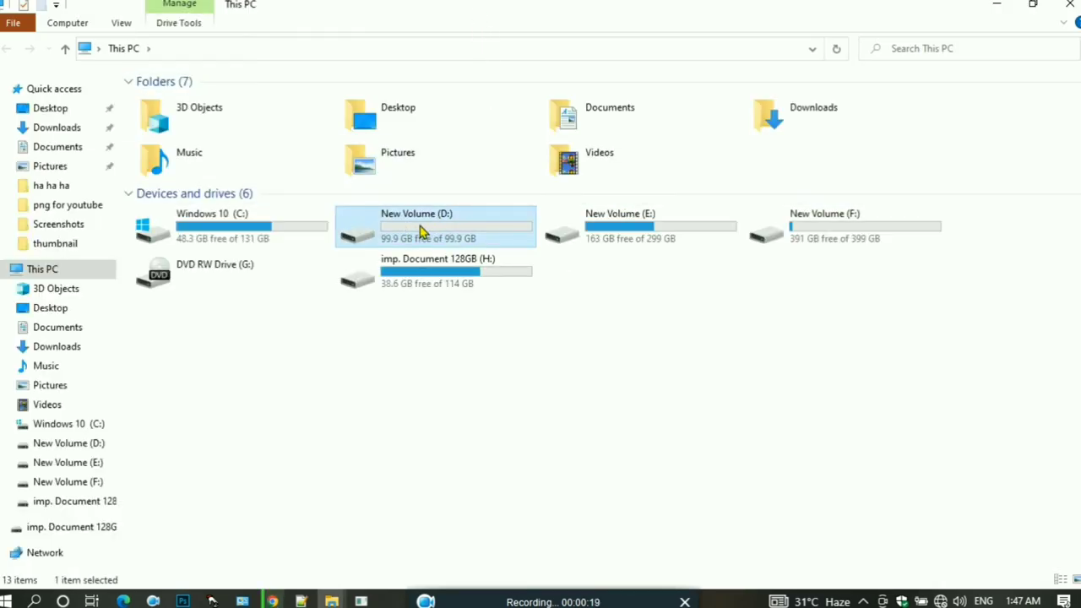
double_click(448, 231)
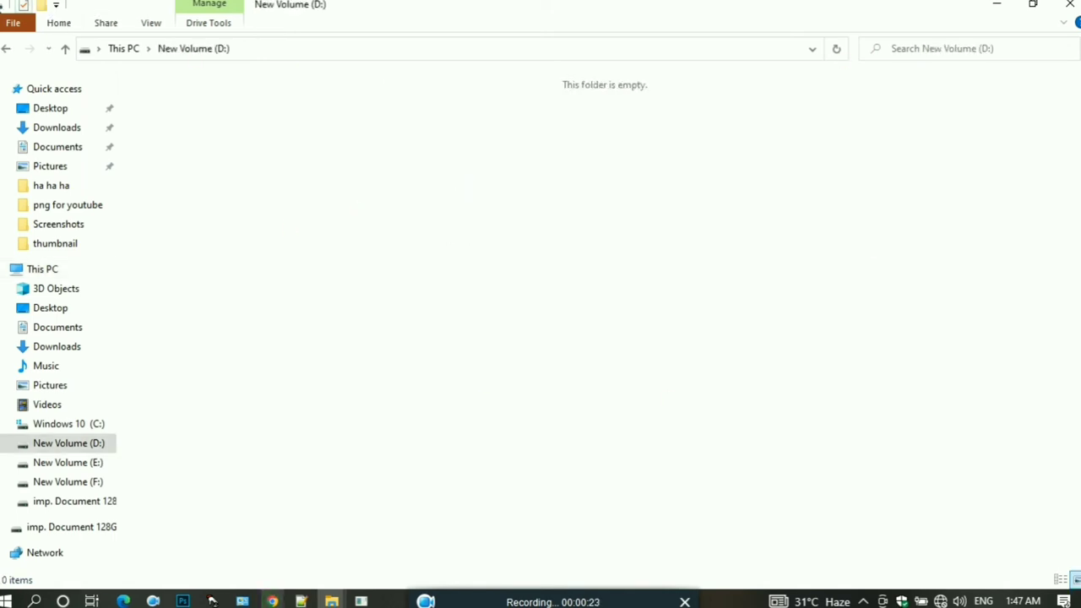
click(6, 48)
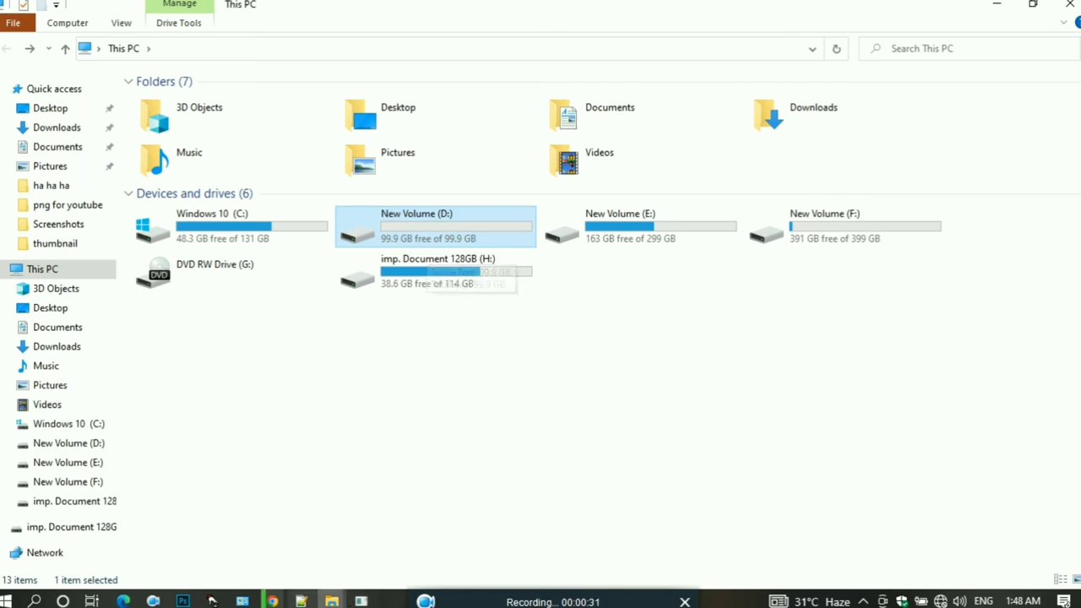
click(361, 600)
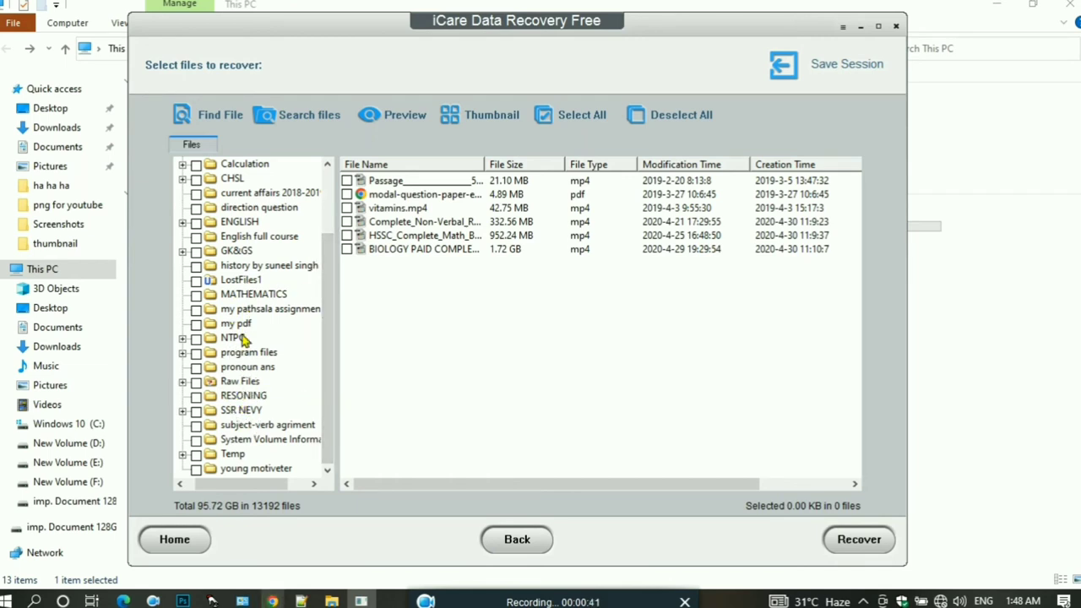
Step: Show the recoverable files in the NTPC, my pdf, SSR NEVY and direction question folders
click(233, 338)
click(237, 324)
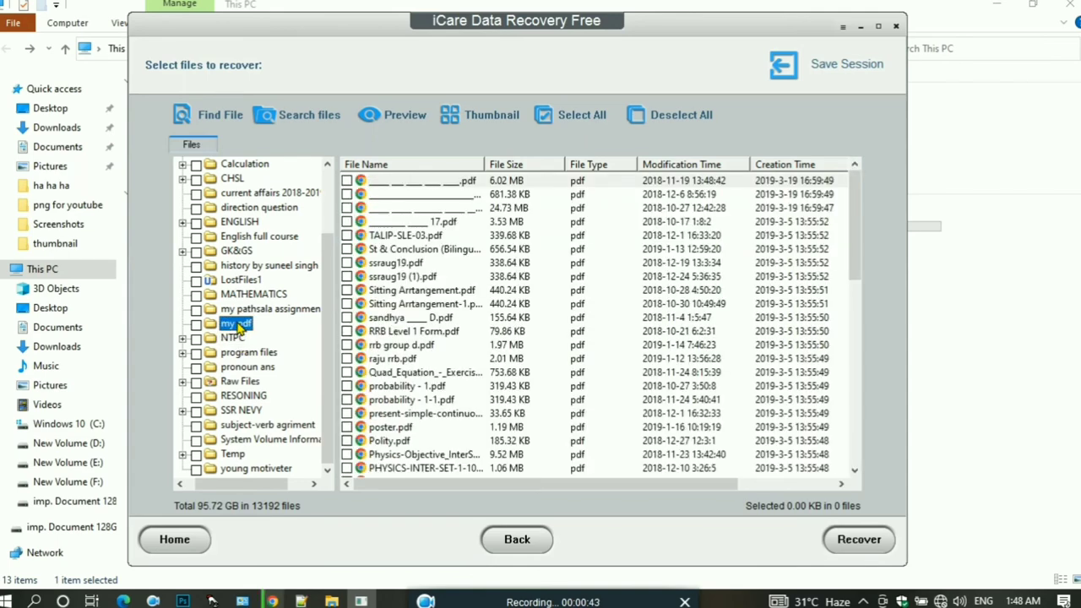
click(242, 411)
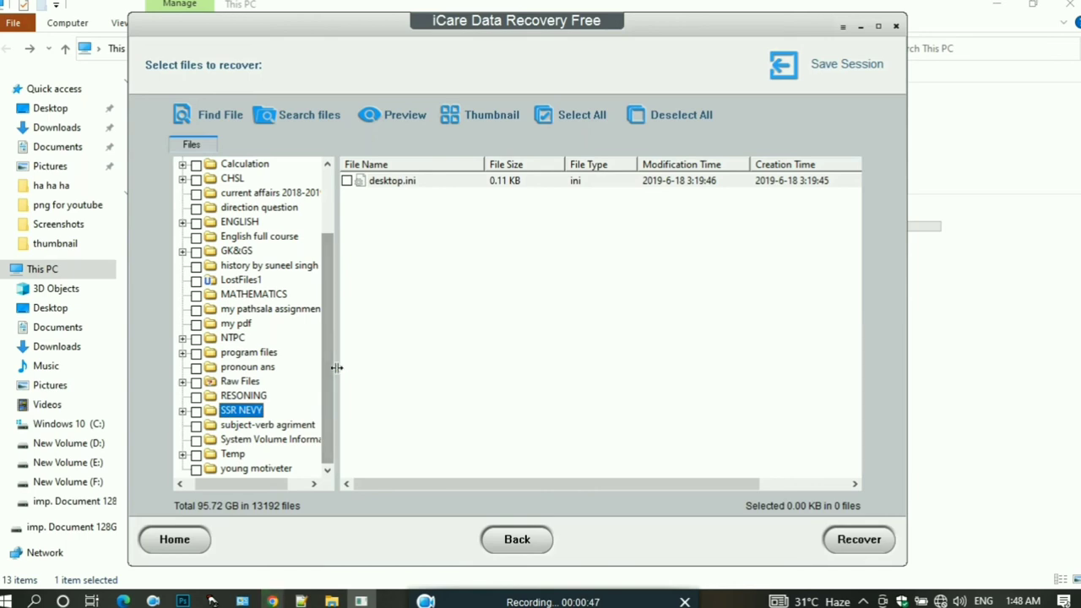
click(248, 209)
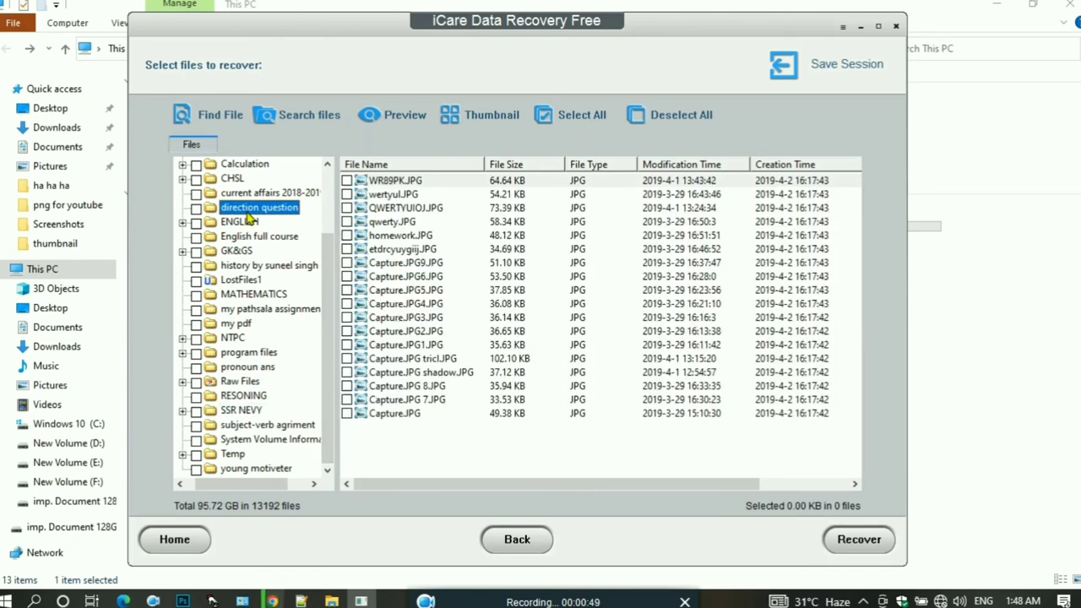
Step: Preview the image qwerty.JPG from the direction question folder and close the preview
click(395, 236)
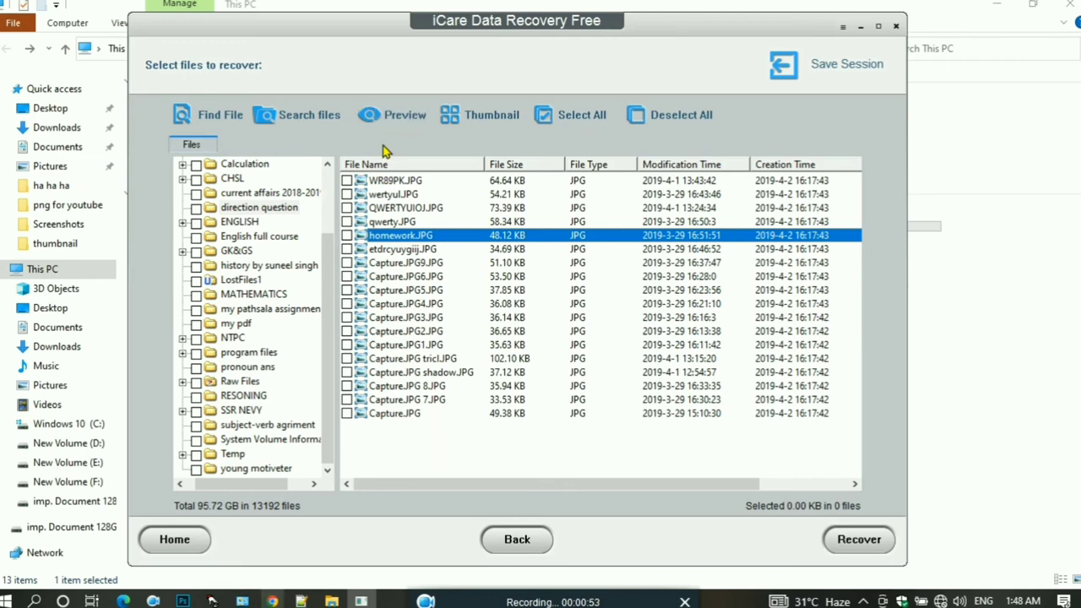
click(398, 223)
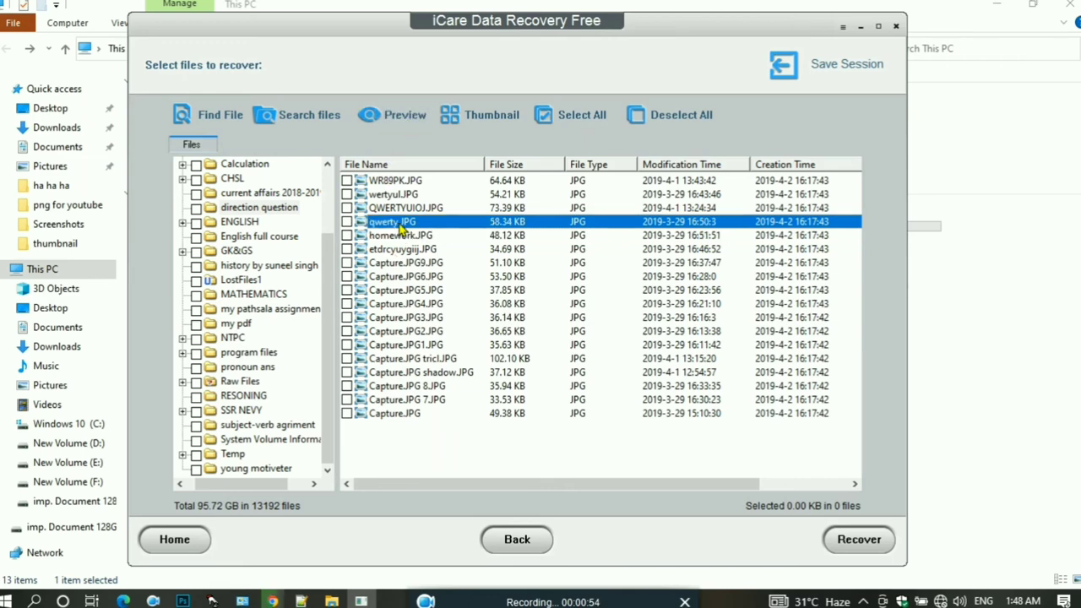
click(380, 126)
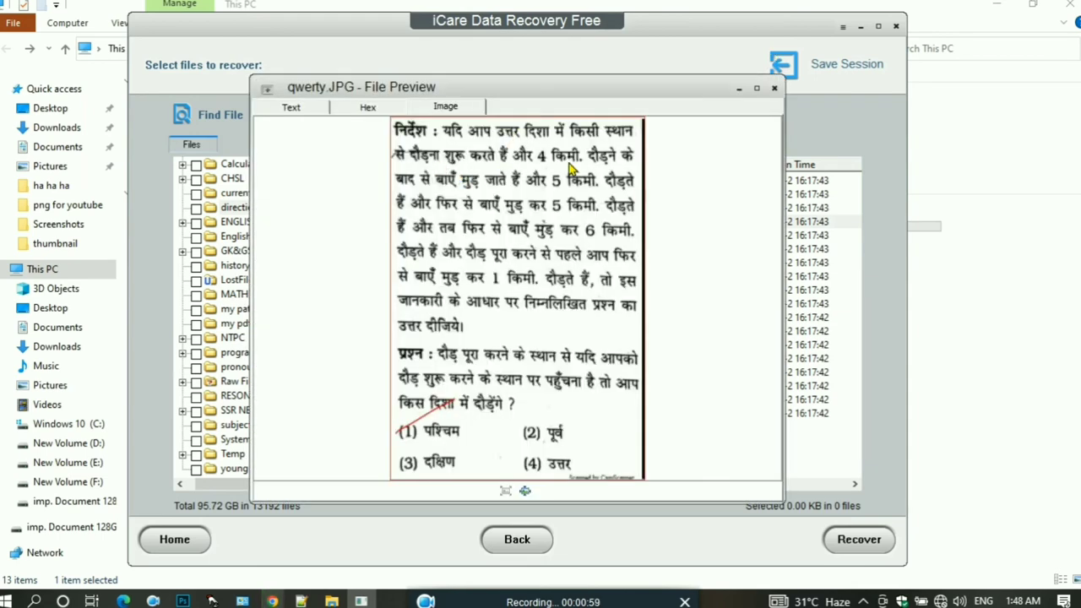
click(774, 88)
Step: Preview the images Capture.JPG tricl.JPG and Capture.JPG 8.JPG one after the other, closing each preview
click(414, 359)
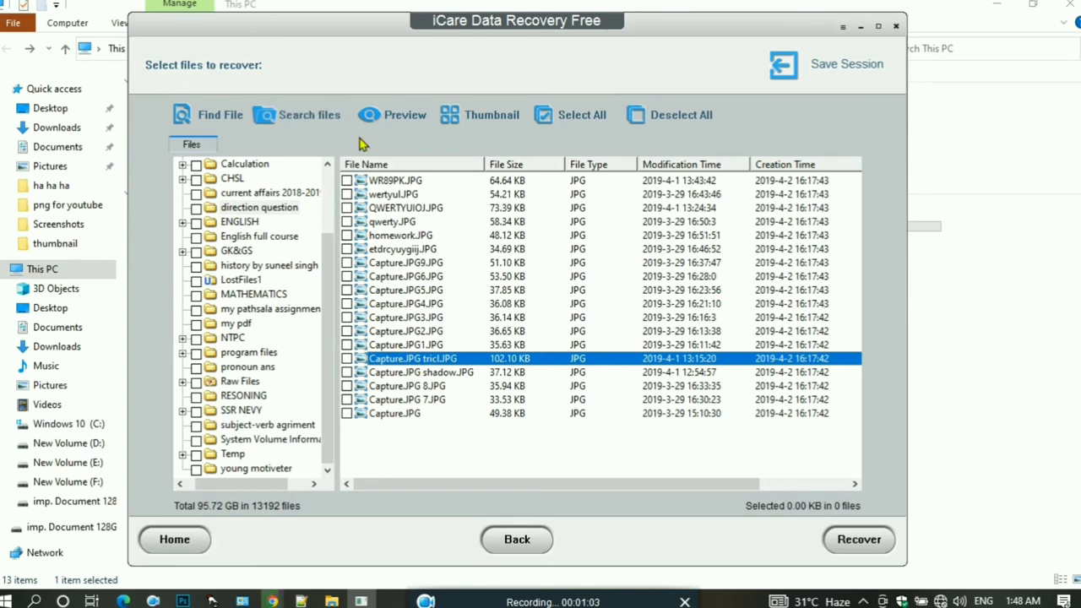
click(389, 115)
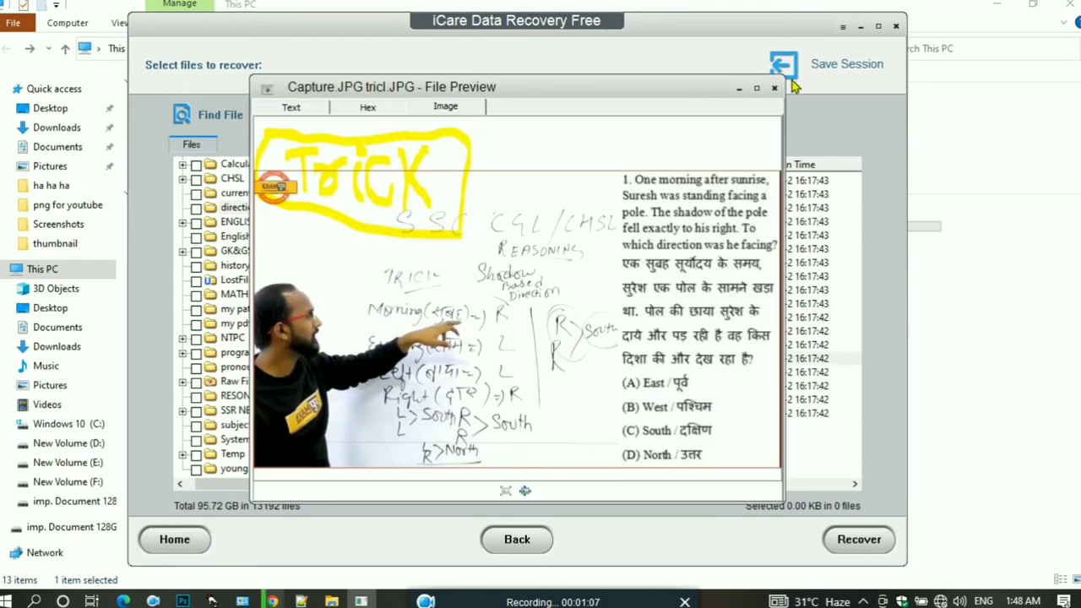
click(774, 89)
click(446, 385)
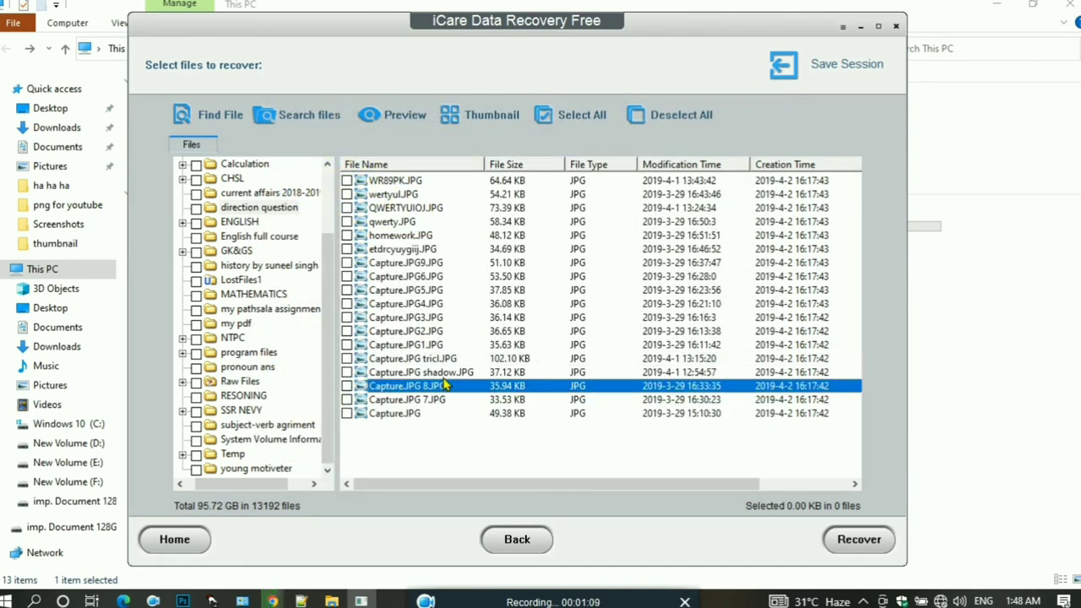
click(397, 133)
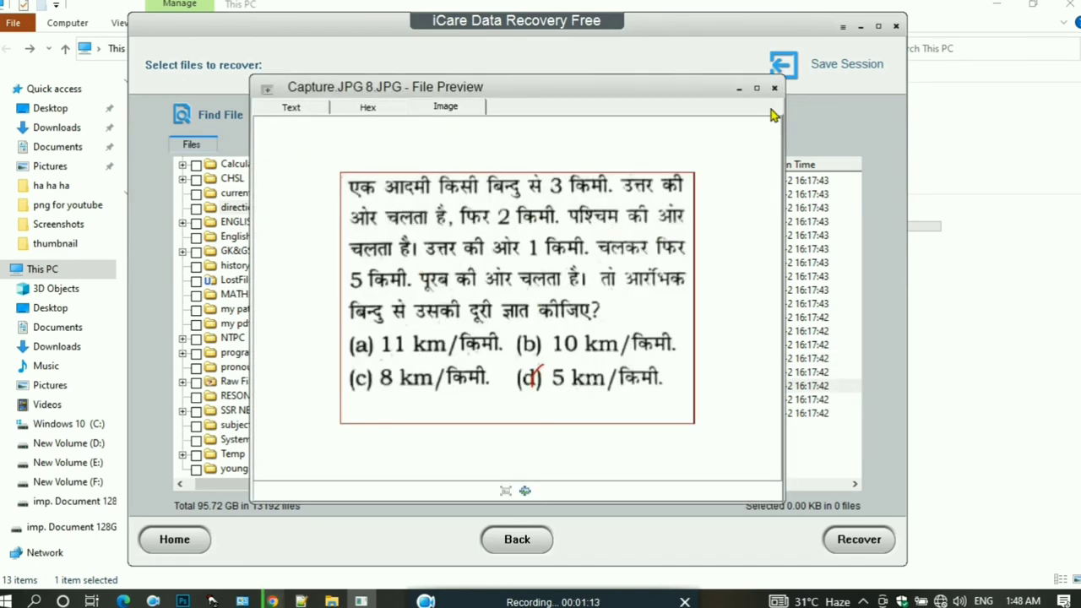
click(774, 88)
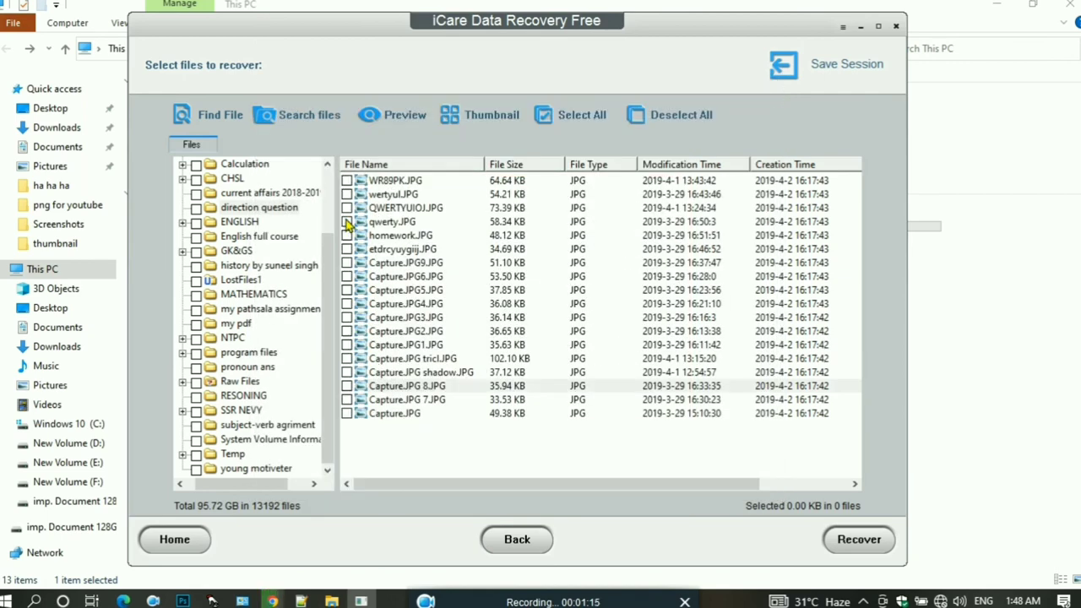
Step: Mark the Calculation, CHSL and current affairs folders for recovery
scroll(261, 271, up, 2)
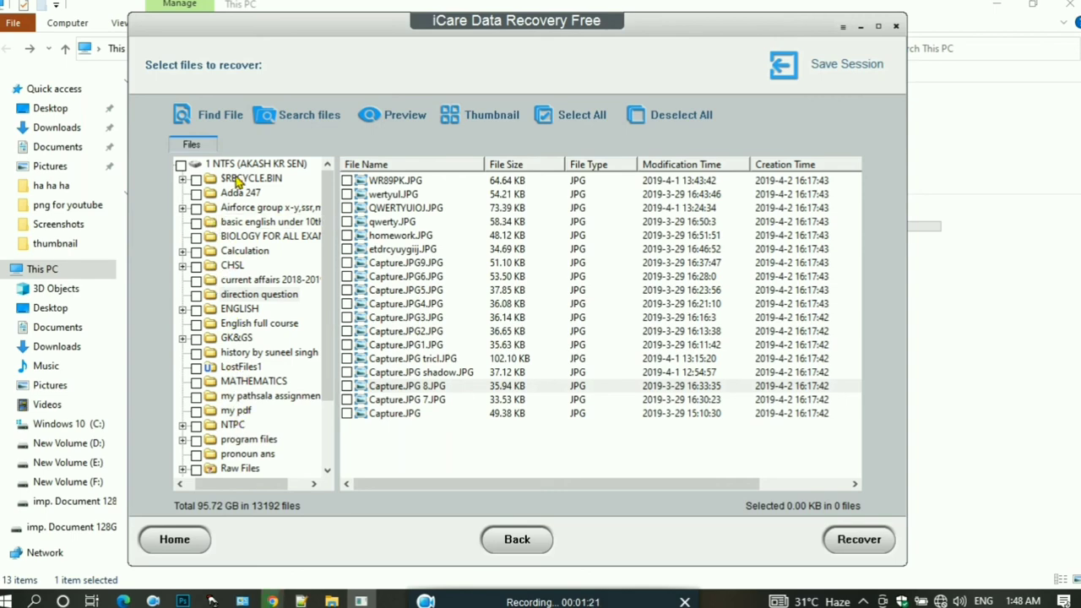
click(196, 252)
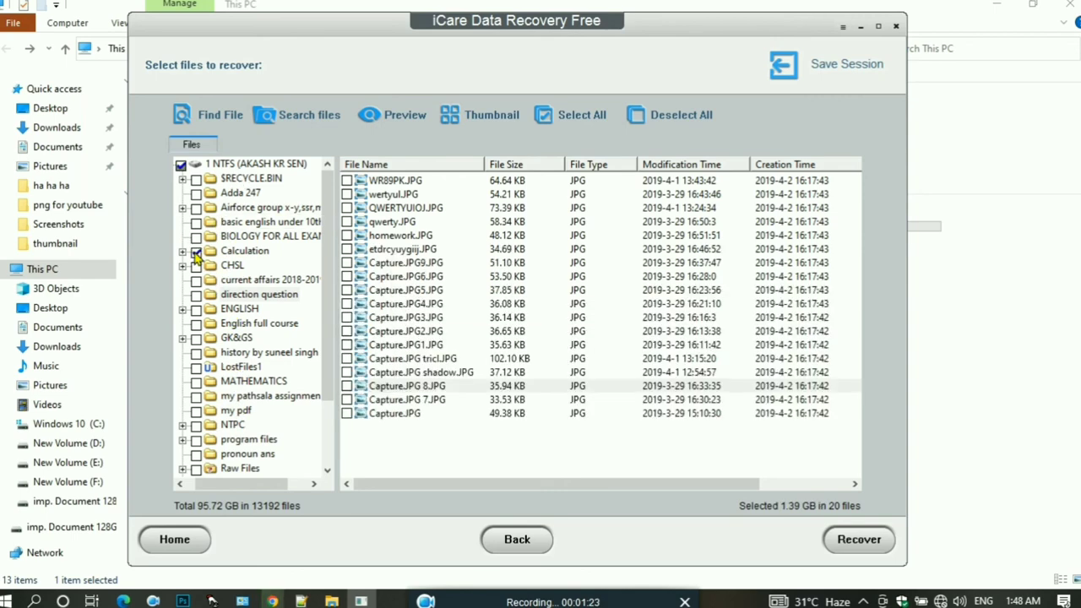
click(196, 267)
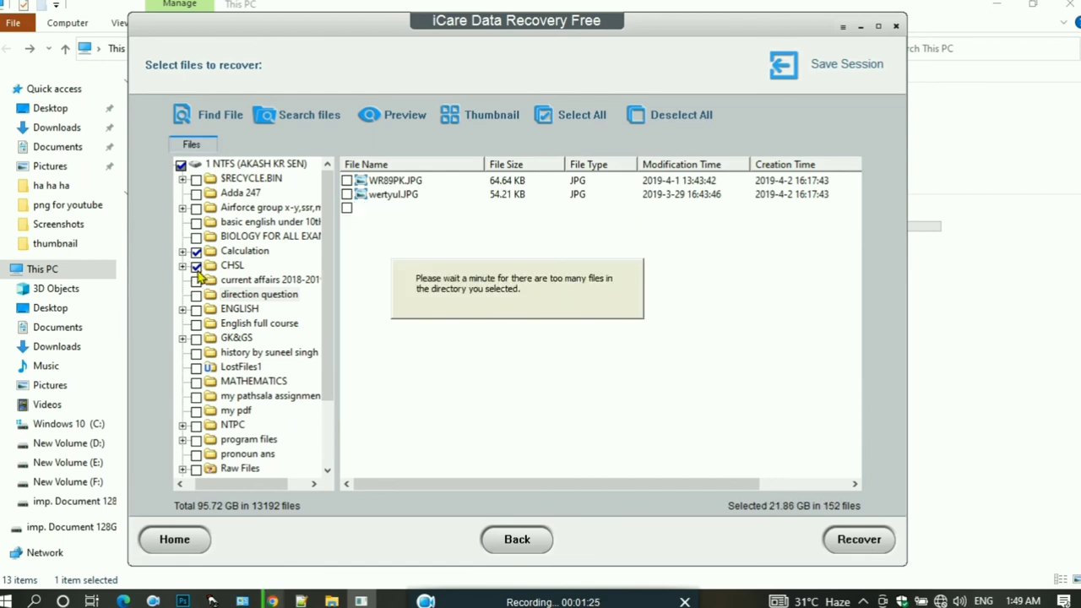
click(197, 280)
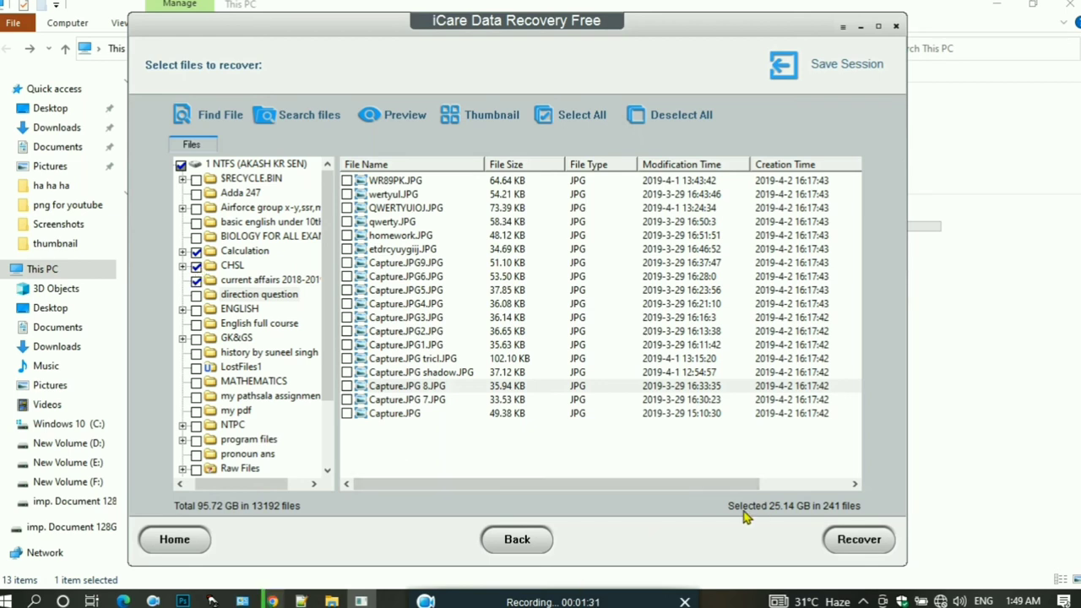
Step: Start recovering the marked folders with the Desktop as the destination folder
click(849, 541)
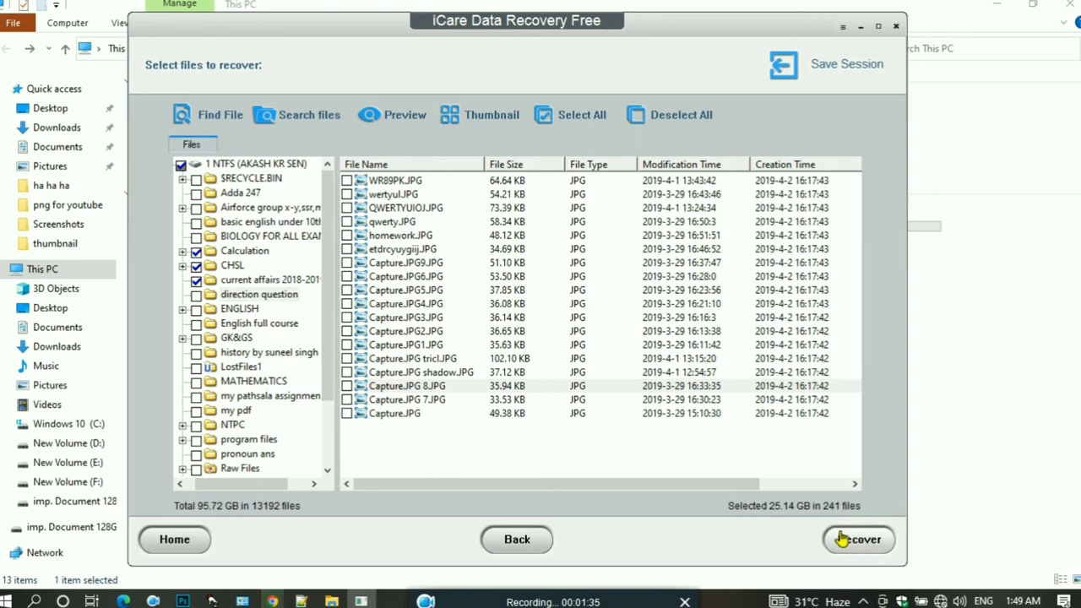
click(847, 541)
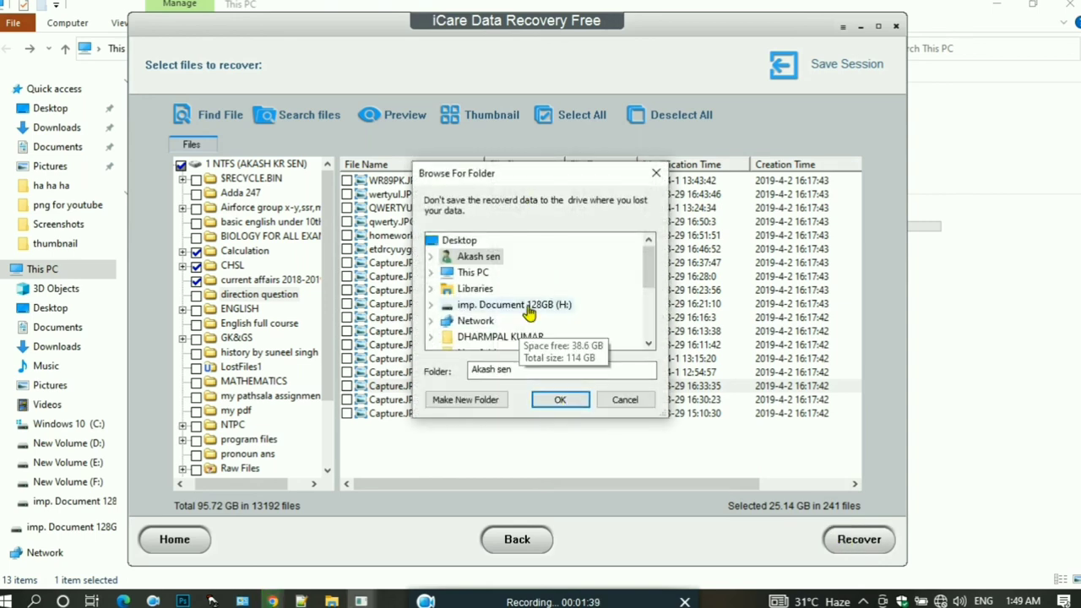
mouse_move(644, 258)
mouse_down()
mouse_move(647, 306)
mouse_move(651, 243)
mouse_up()
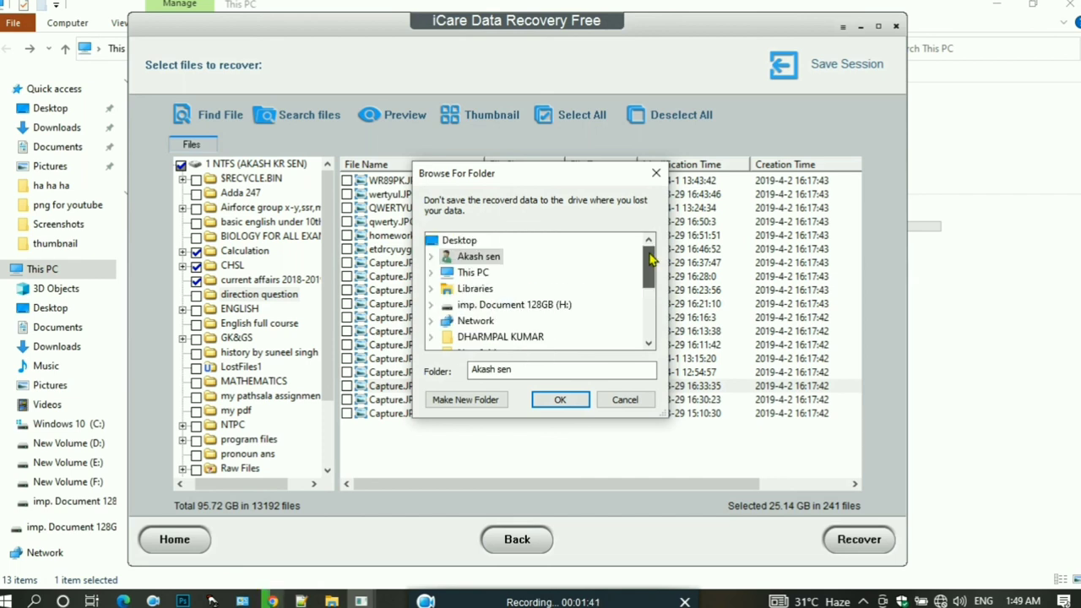
click(470, 243)
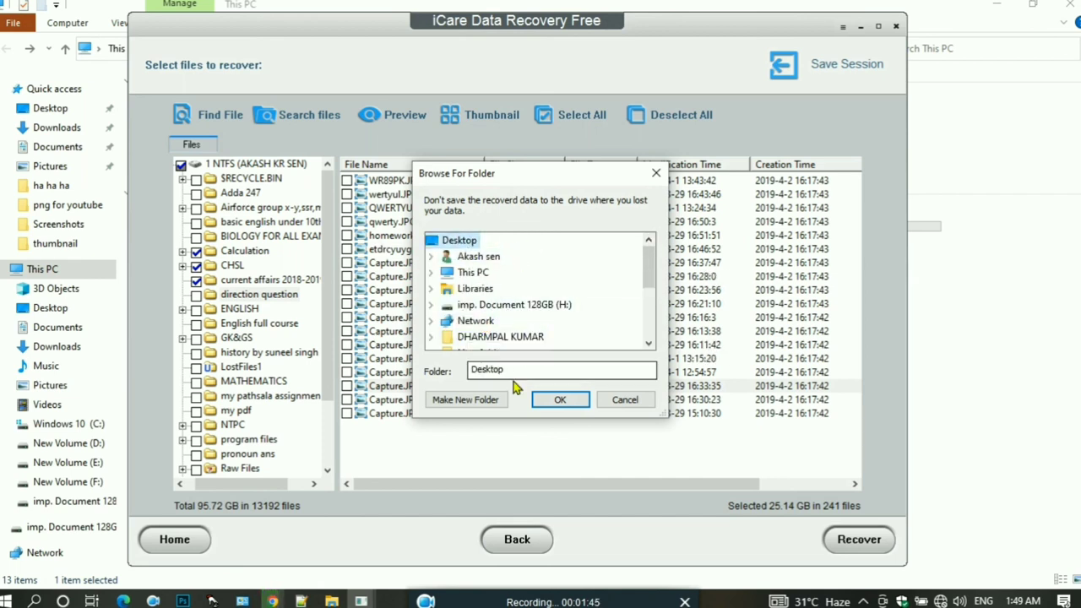
click(557, 399)
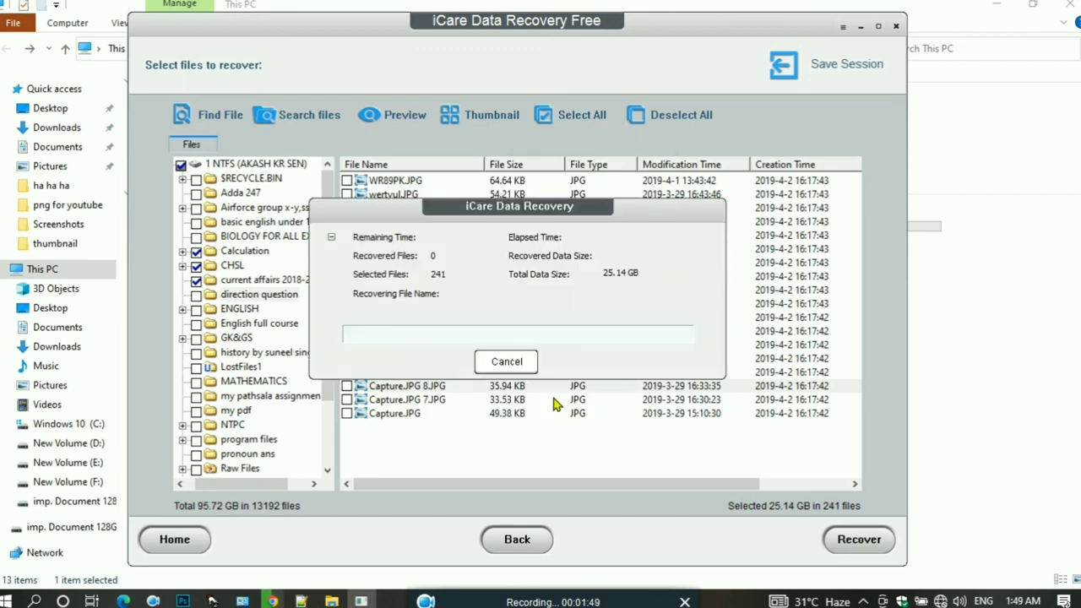